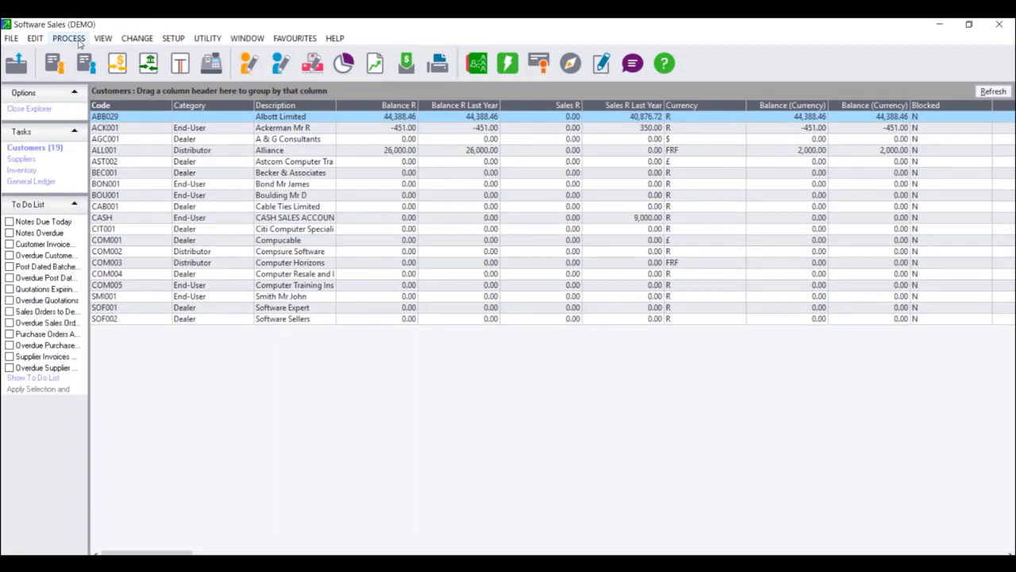
# Step: Start Count Inventory, rebuild batch quantities and finish the integrity check with no errors
pyautogui.click(70, 38)
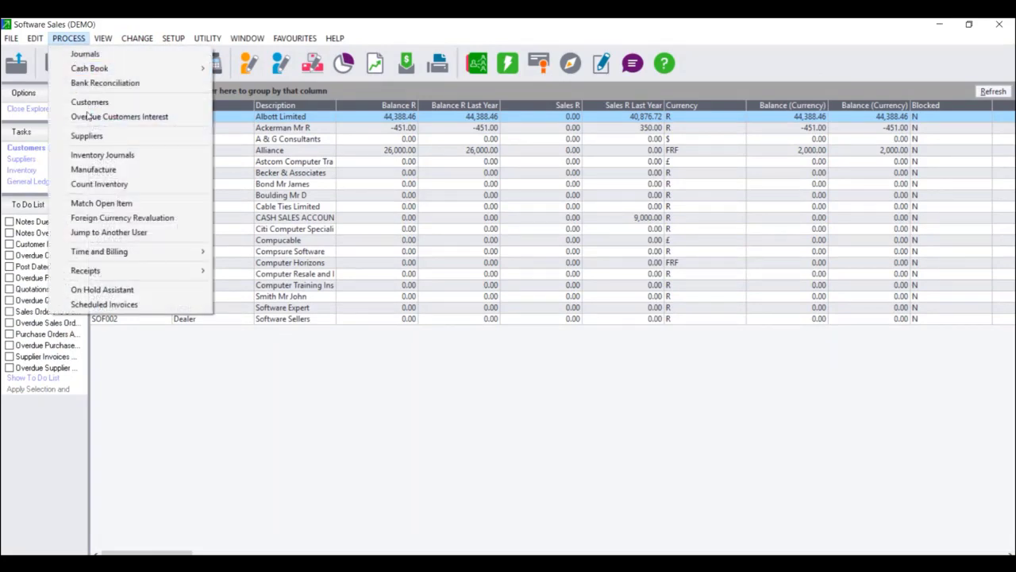
pyautogui.click(100, 185)
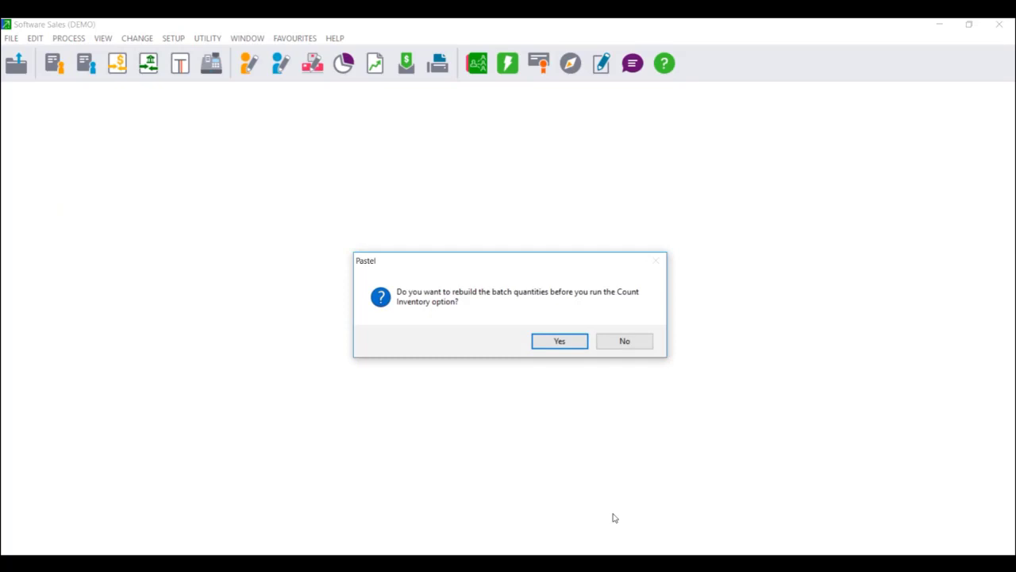
pyautogui.click(558, 342)
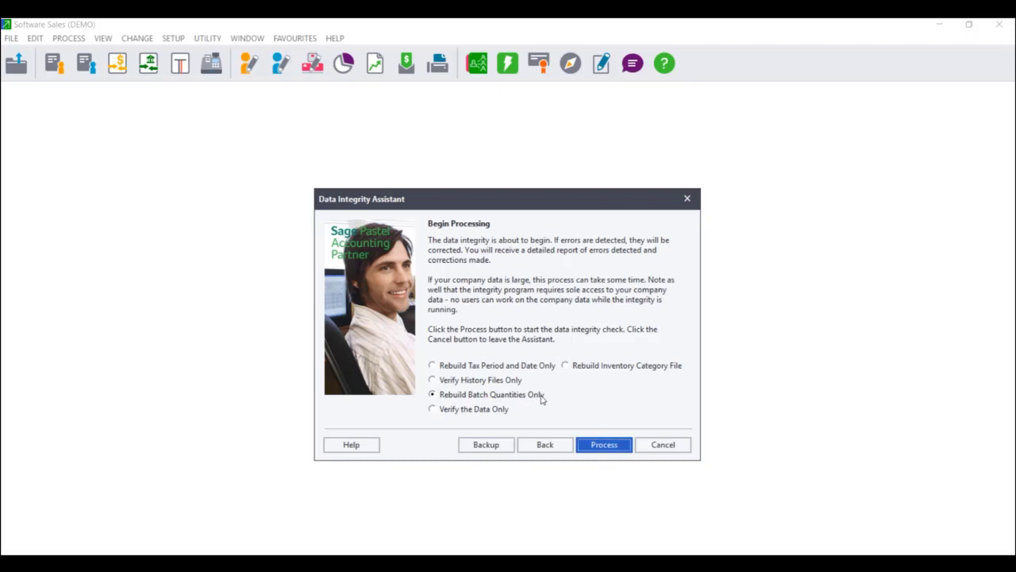
pyautogui.click(604, 446)
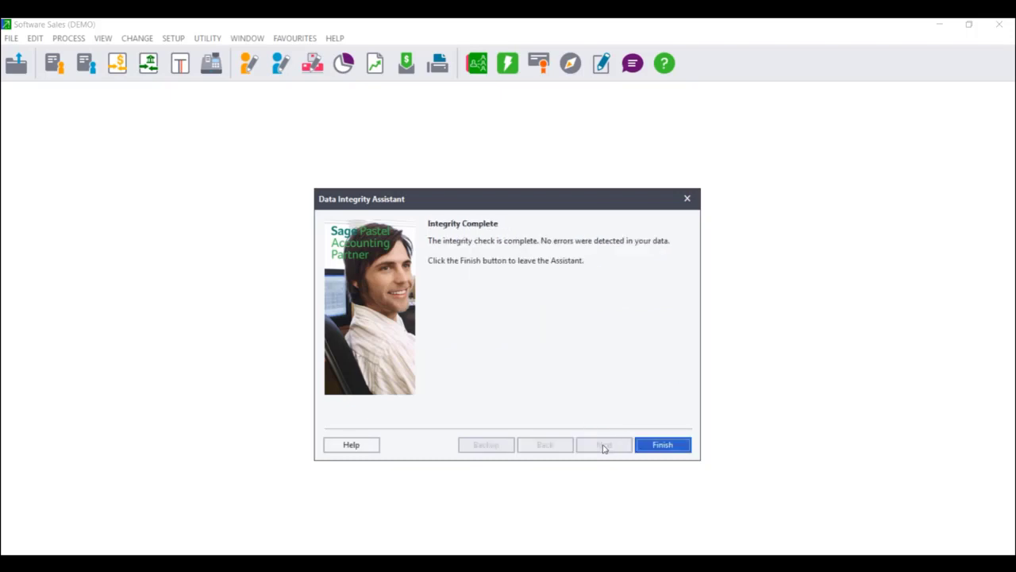
pyautogui.click(659, 445)
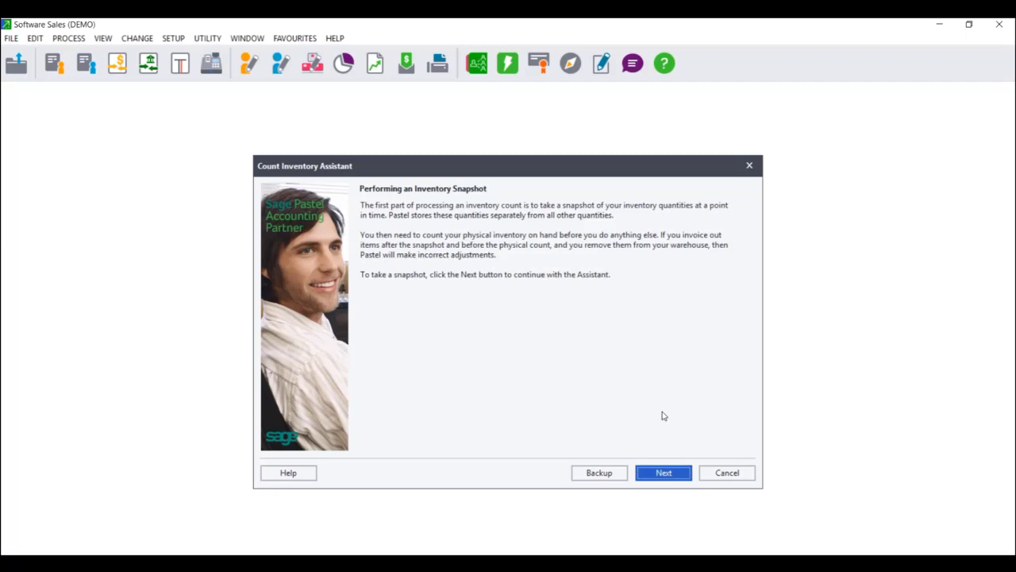
# Step: Advance to the snapshot range page and range the snapshot by Barcode
pyautogui.click(665, 473)
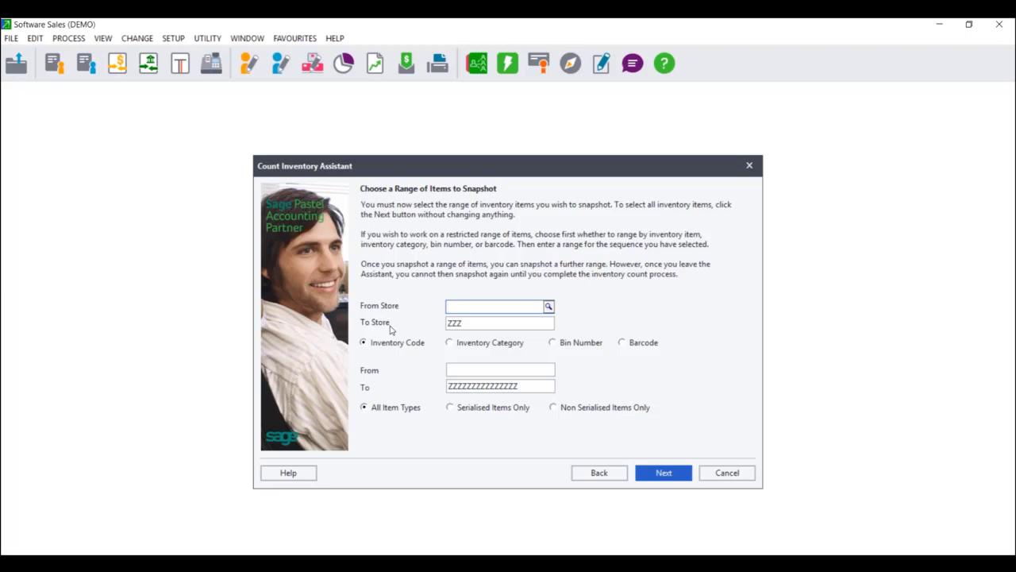
pyautogui.click(405, 346)
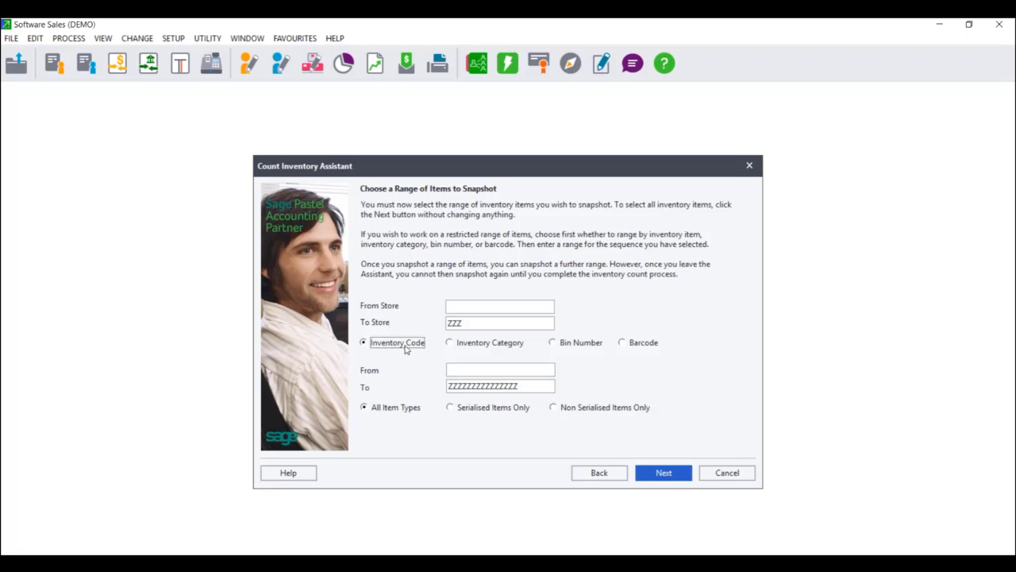
pyautogui.click(481, 347)
pyautogui.click(588, 347)
pyautogui.click(645, 346)
pyautogui.click(391, 347)
pyautogui.click(586, 342)
pyautogui.click(653, 345)
# Step: Look up range values, picking ACC/LOC as the start and DB/9/0 as the end
pyautogui.click(541, 370)
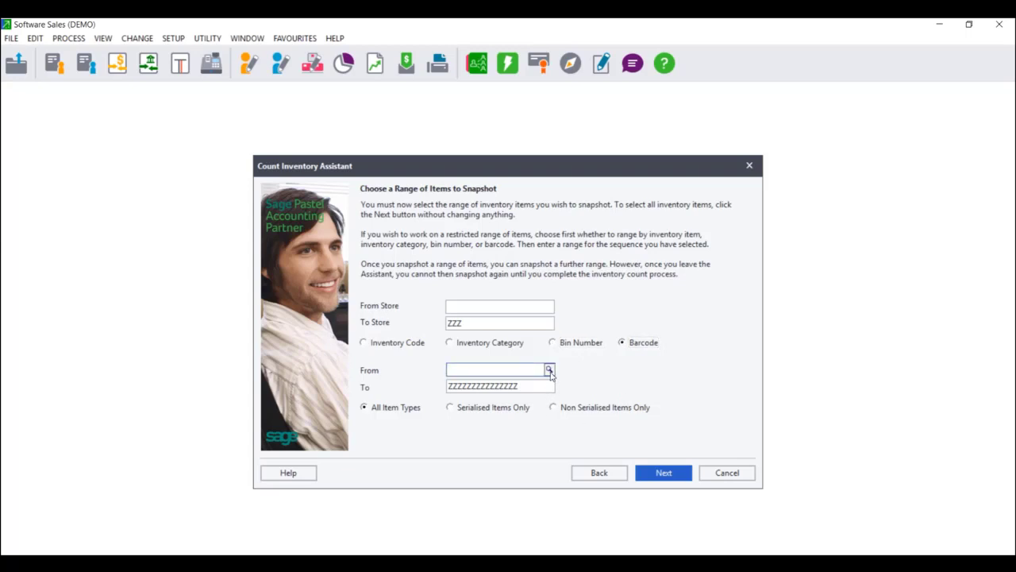
pyautogui.click(553, 388)
pyautogui.click(547, 371)
pyautogui.click(549, 369)
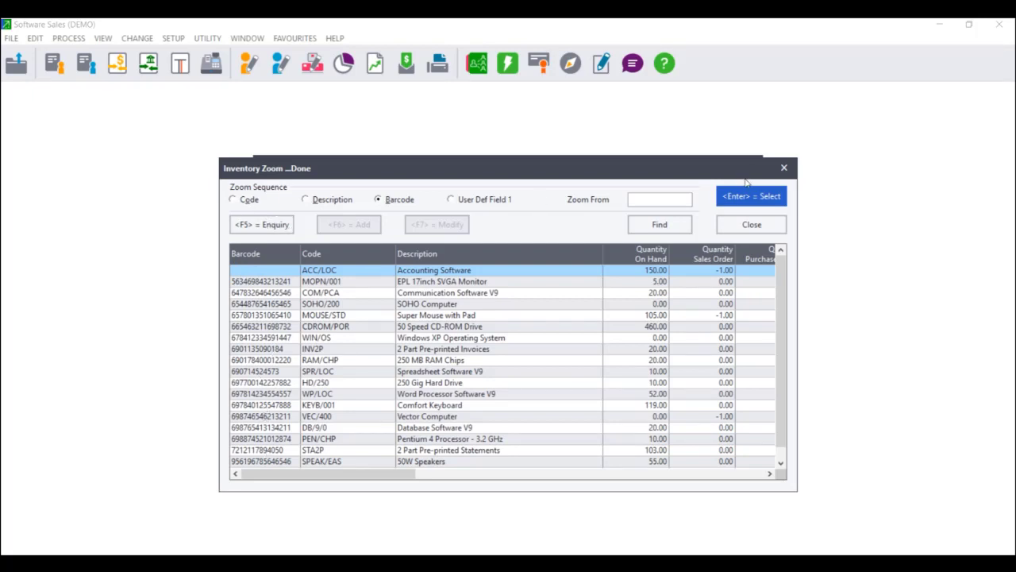
pyautogui.doubleClick(342, 274)
pyautogui.press('Tab')
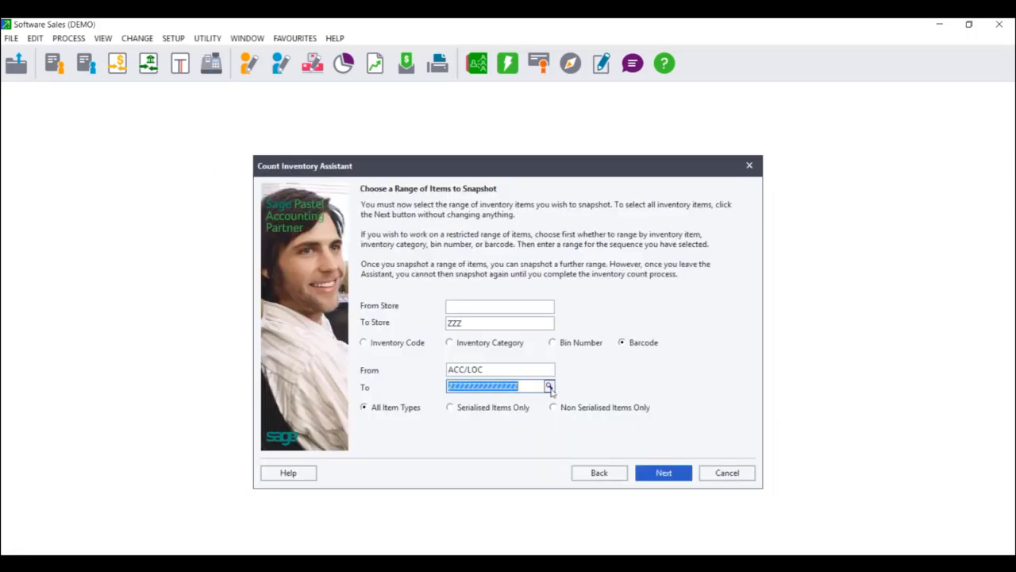
pyautogui.click(548, 385)
pyautogui.doubleClick(317, 427)
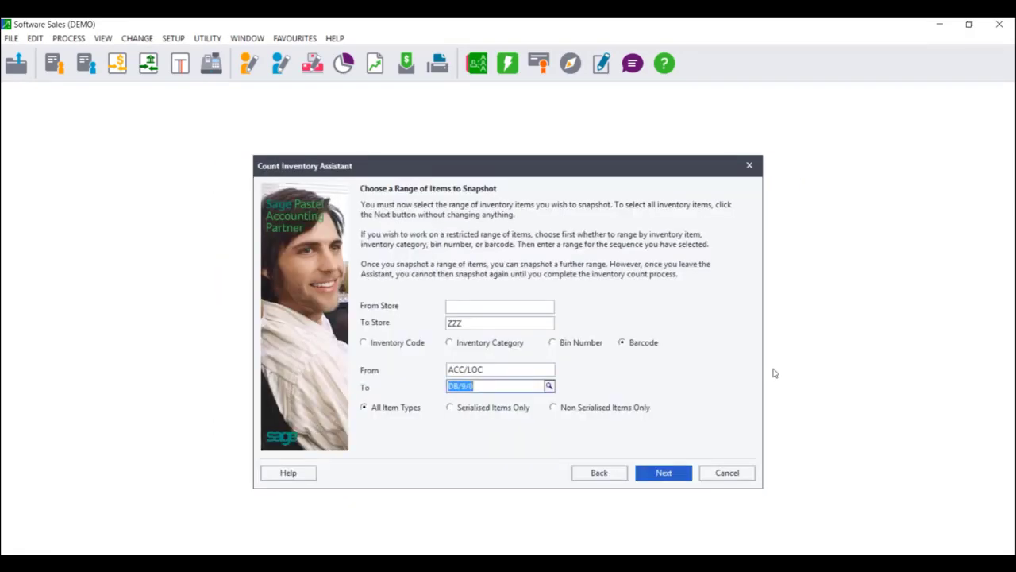
# Step: Clear the From value and set the To value to ZZZZZZZZZZZZZZZ
pyautogui.click(505, 367)
pyautogui.press('Delete')
pyautogui.click(505, 385)
pyautogui.press('Delete')
pyautogui.write('ZZZZZZZZZZZZZZZ')
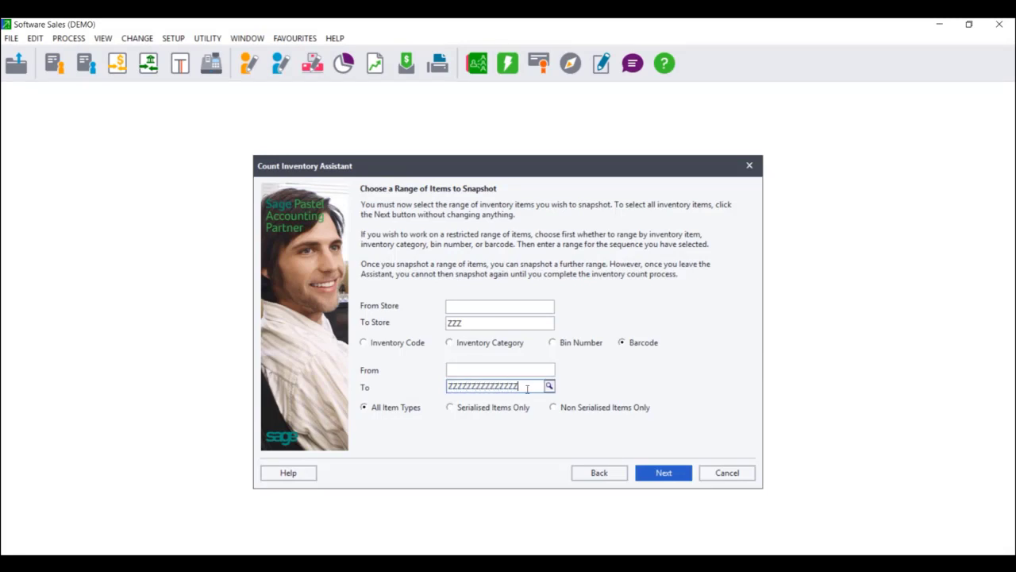
# Step: Range the snapshot by category, from 000 - None to 002 - Inventory Goods
pyautogui.click(472, 345)
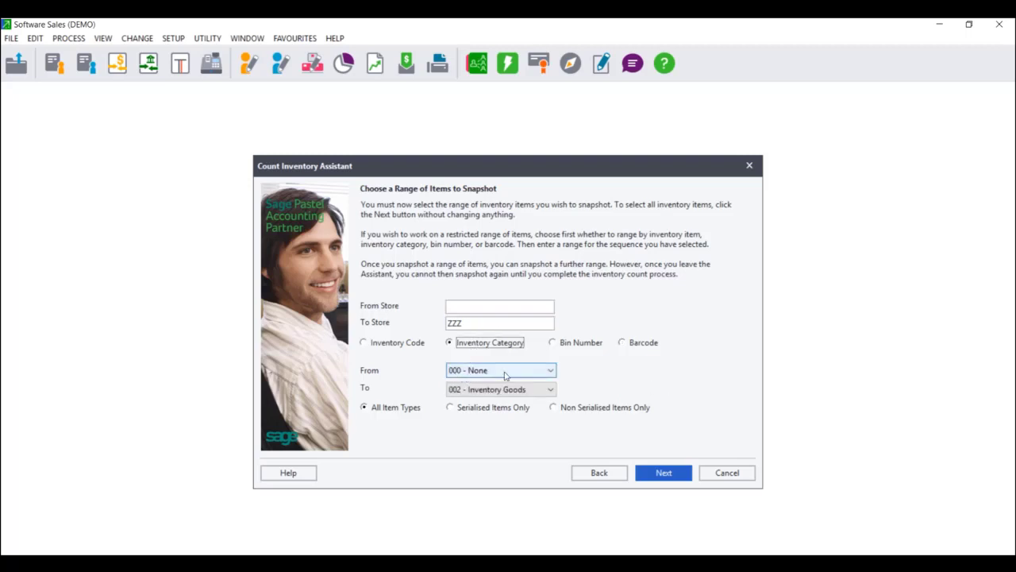
pyautogui.click(551, 370)
pyautogui.click(551, 371)
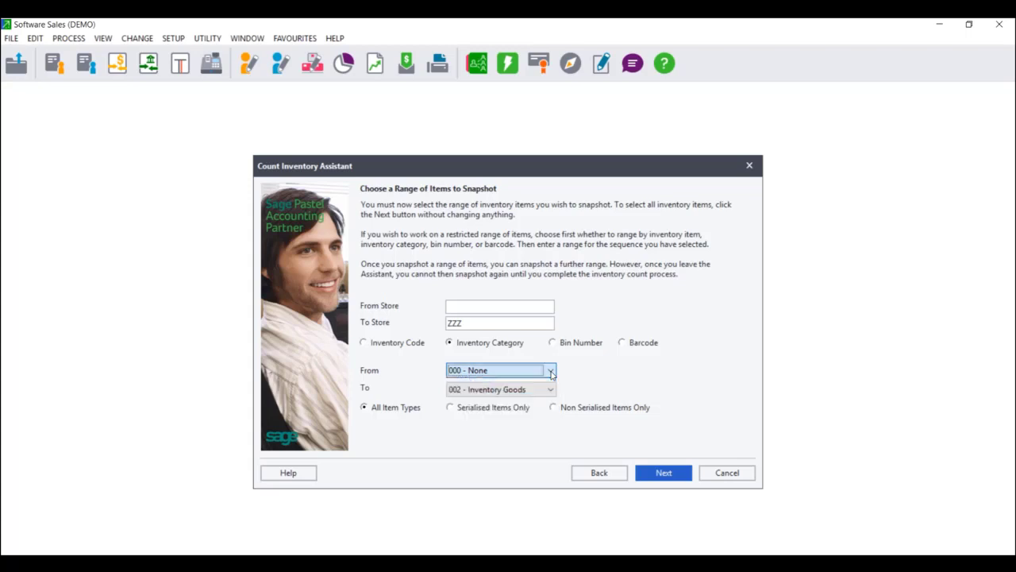
pyautogui.click(550, 389)
pyautogui.click(550, 389)
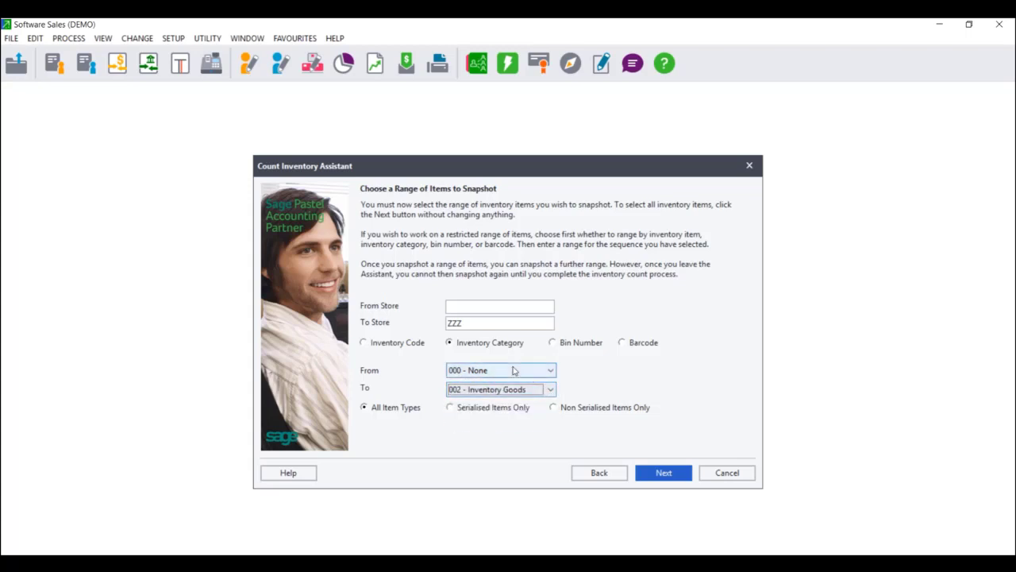
pyautogui.click(510, 370)
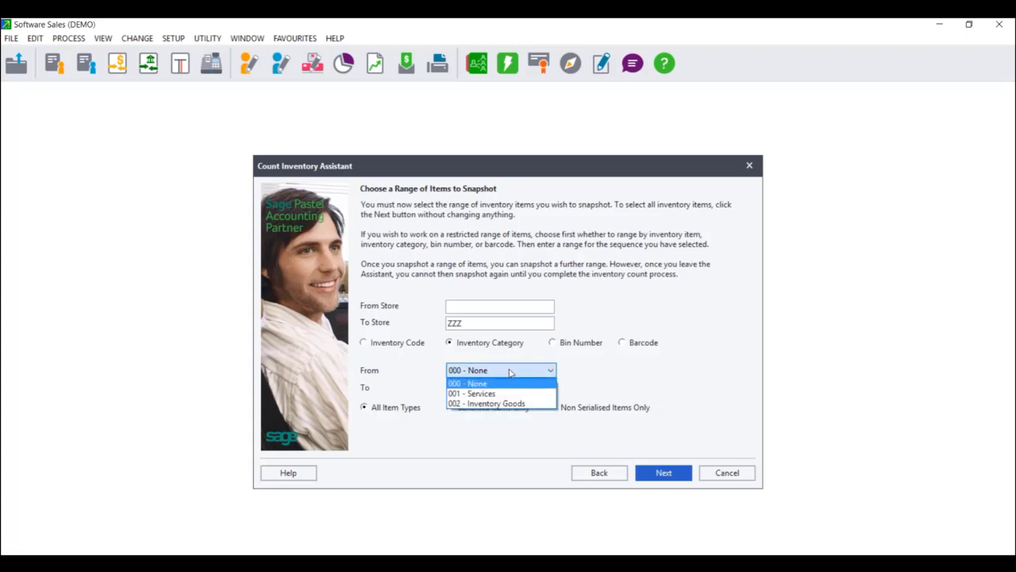
pyautogui.click(496, 383)
pyautogui.click(500, 389)
pyautogui.click(494, 426)
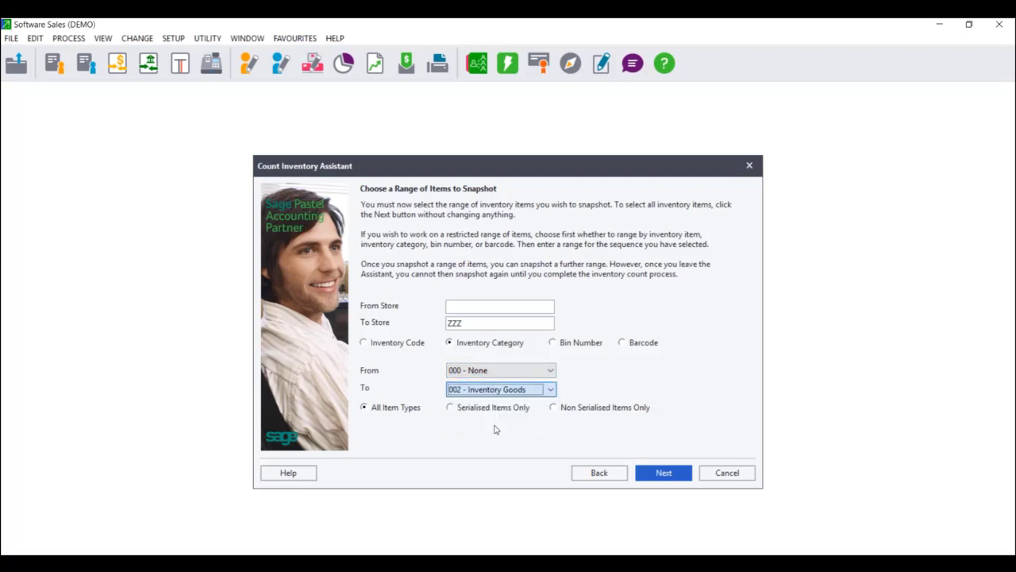
pyautogui.click(504, 370)
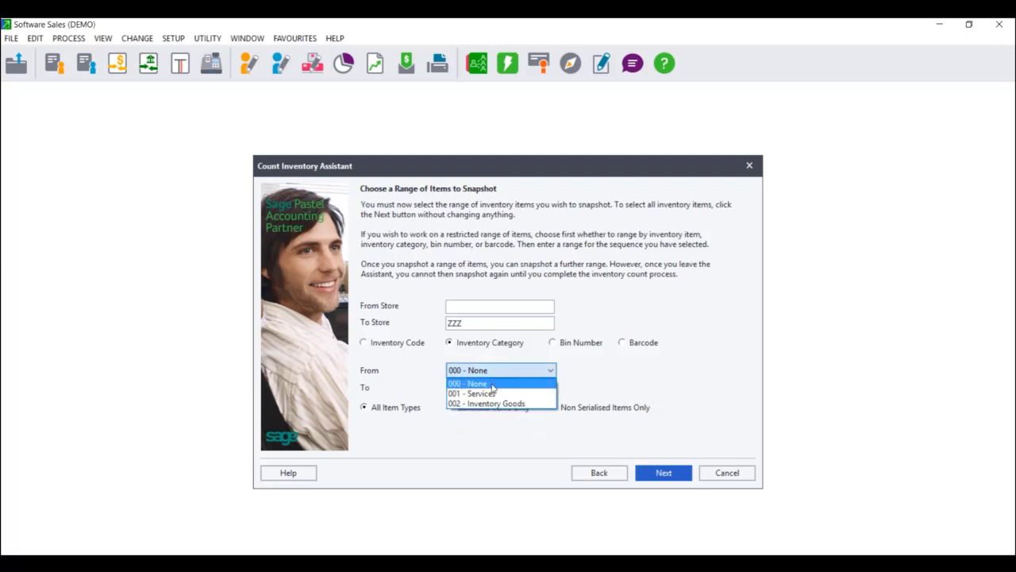
pyautogui.click(493, 385)
pyautogui.click(494, 389)
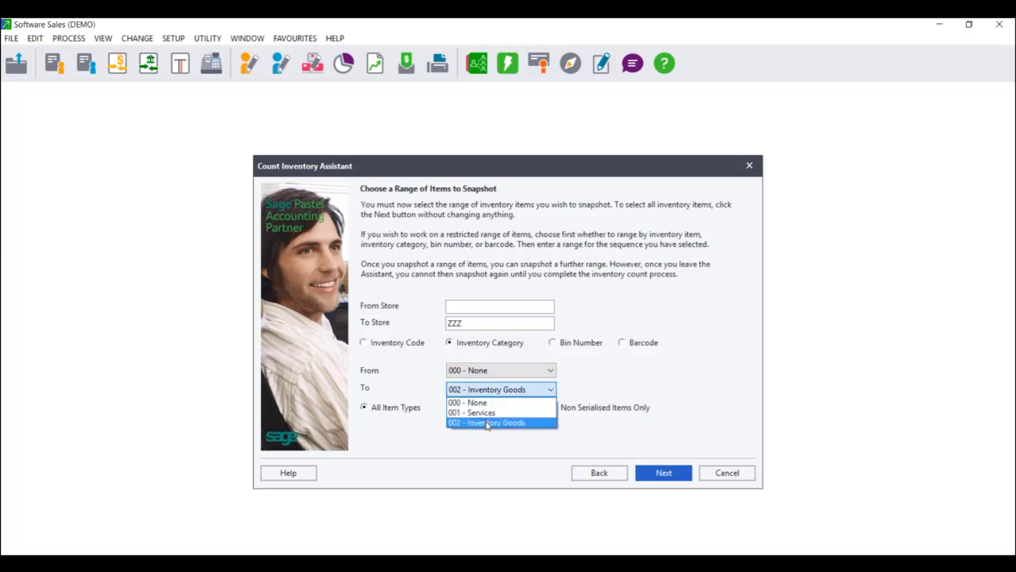
pyautogui.click(487, 423)
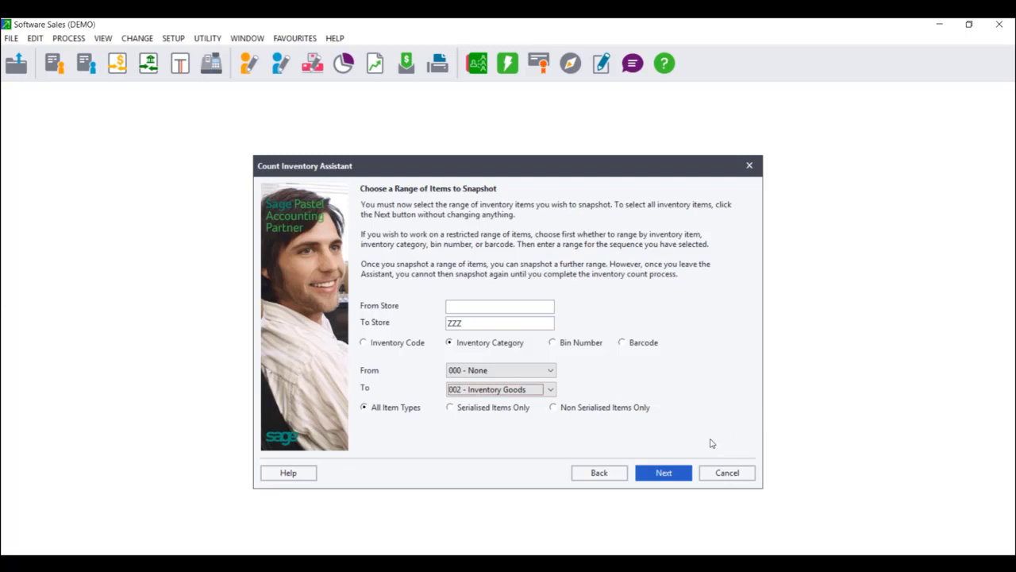
# Step: Keep All Item Types included and switch the range back to Inventory Code
pyautogui.click(382, 409)
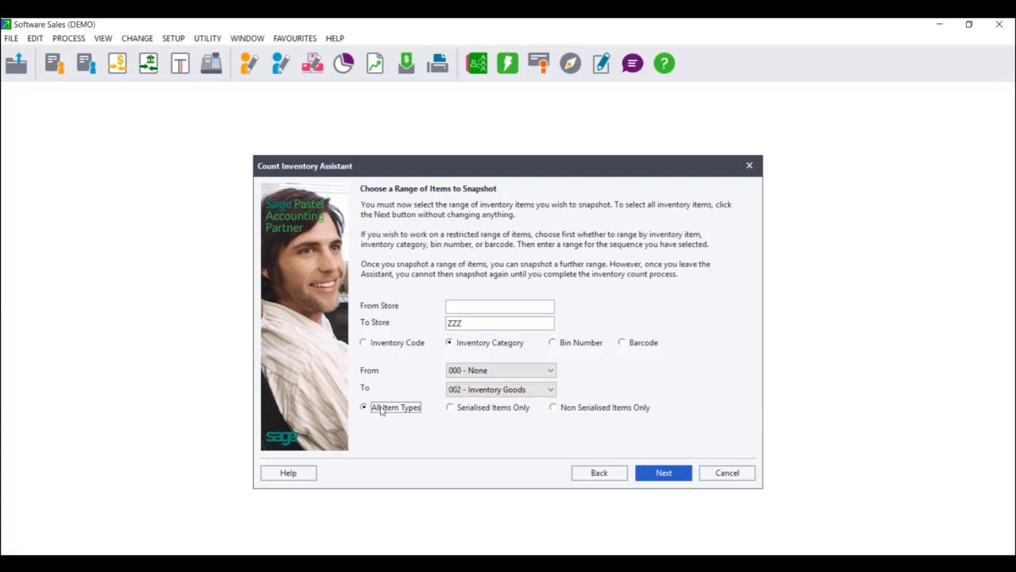
pyautogui.click(493, 411)
pyautogui.click(566, 410)
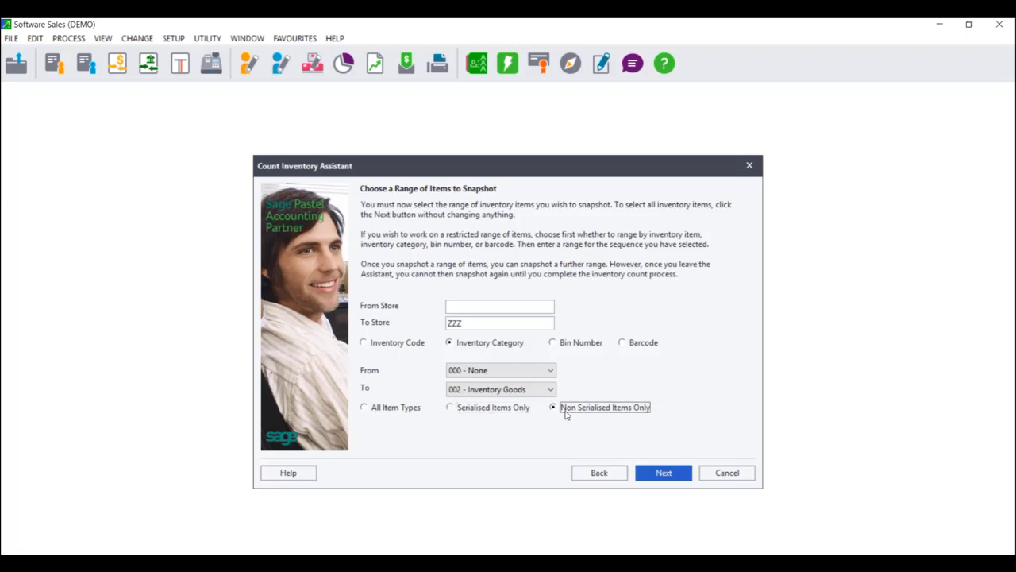
pyautogui.click(390, 410)
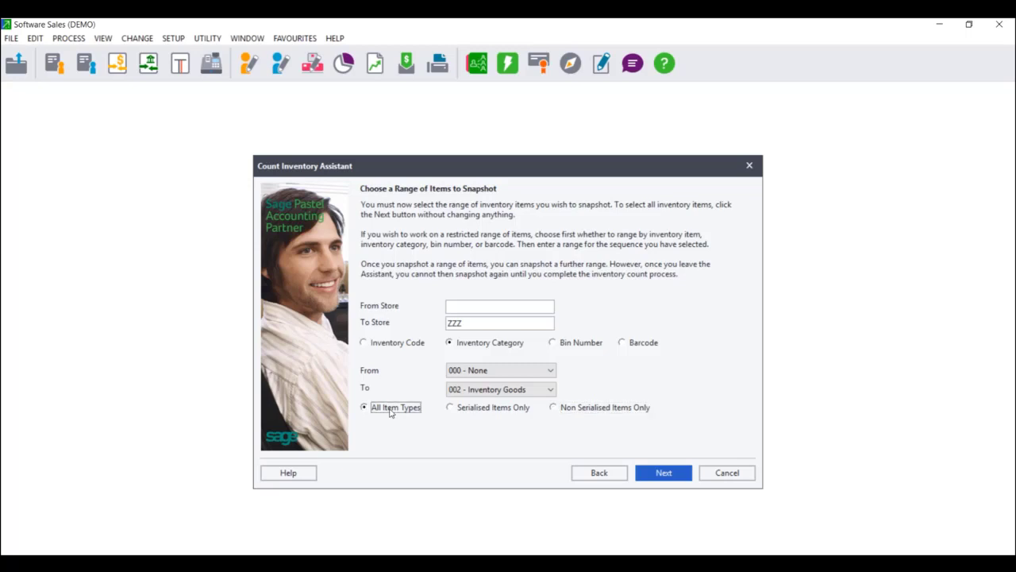
pyautogui.click(395, 343)
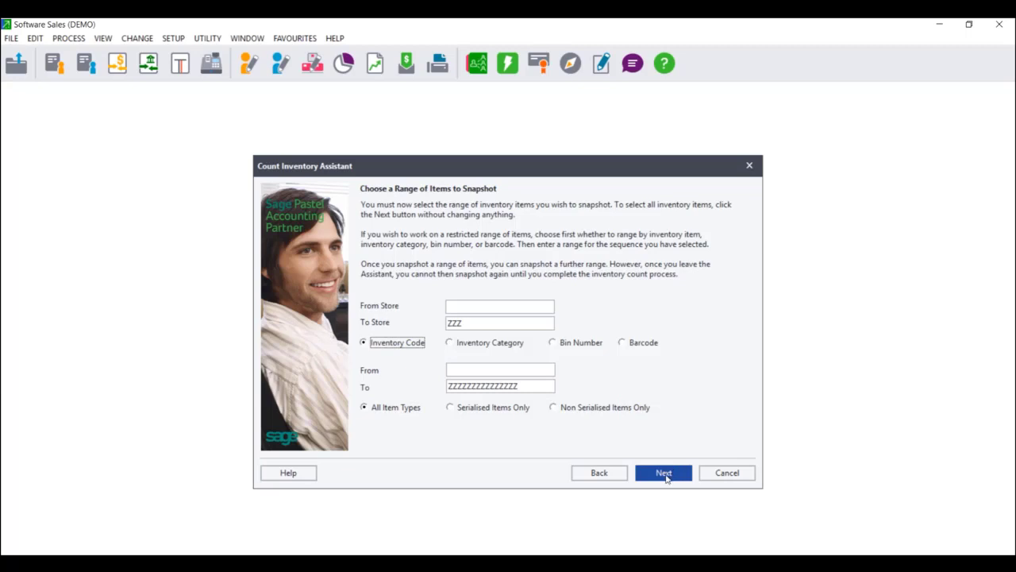
# Step: Take the snapshot of all item types and acknowledge the all-items-snapshot message
pyautogui.click(666, 475)
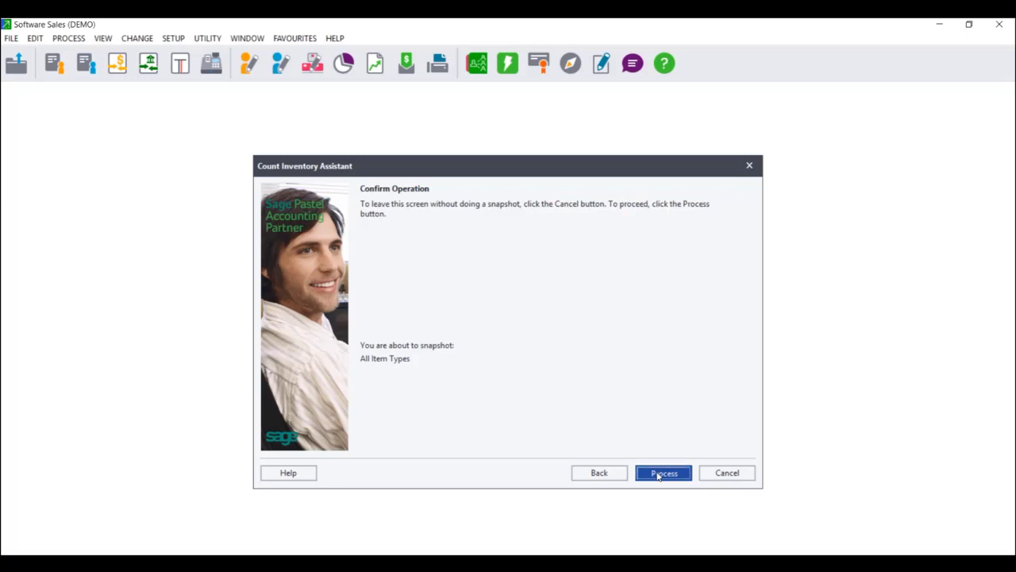
pyautogui.click(658, 475)
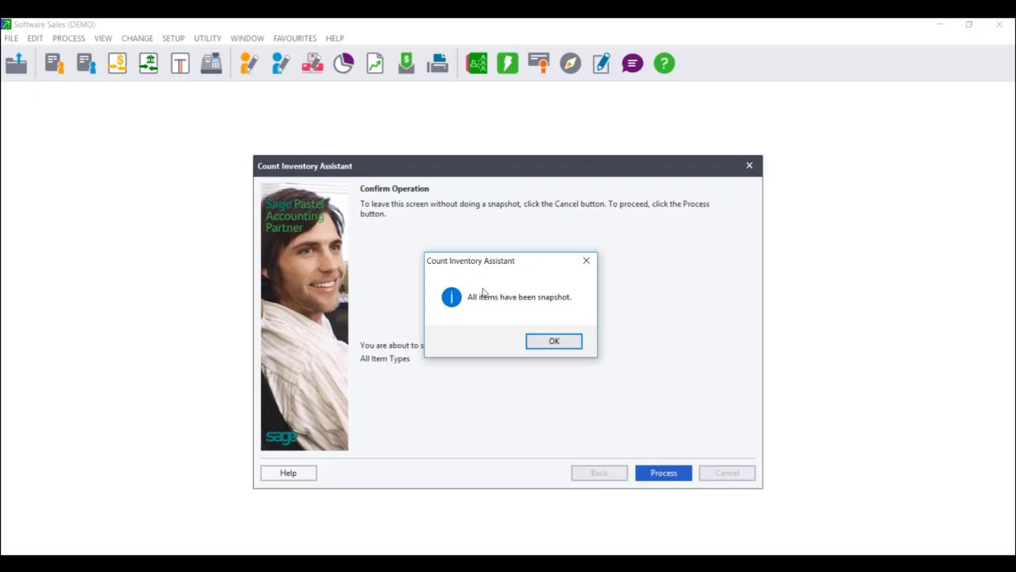
pyautogui.click(556, 341)
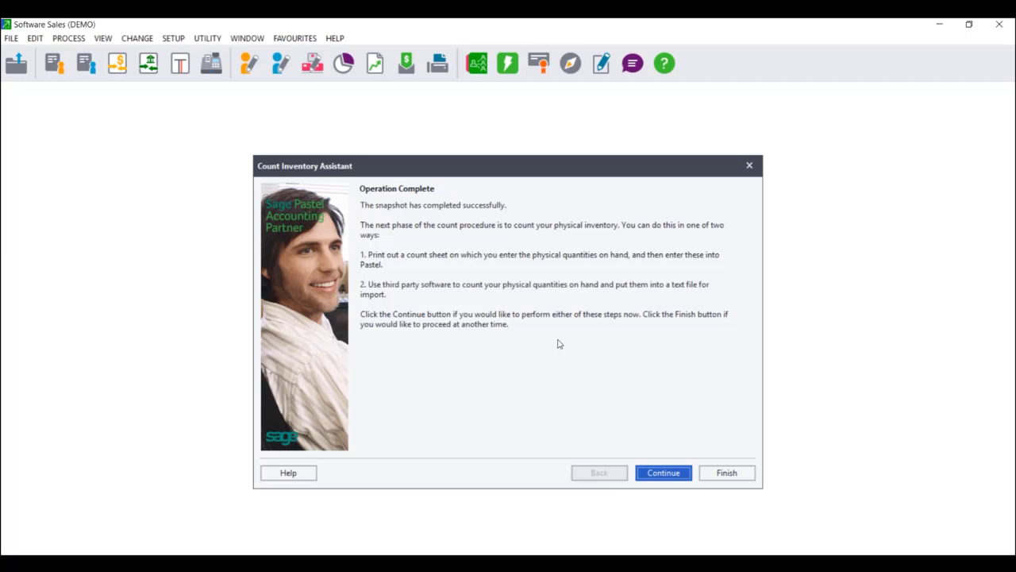
# Step: Choose to enter physical quantities on hand for all items, not only snapshot items
pyautogui.click(665, 481)
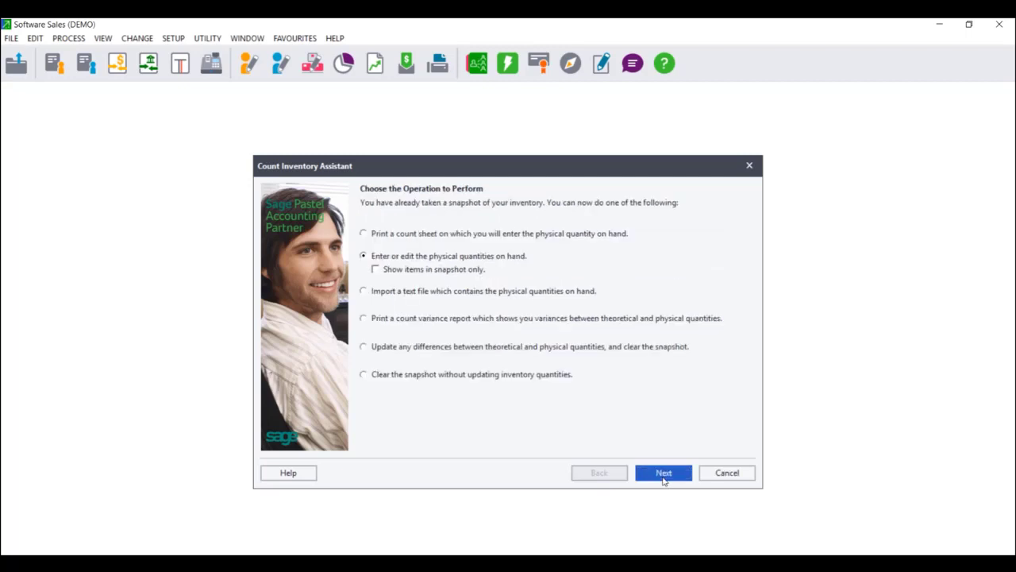
pyautogui.click(411, 234)
pyautogui.click(380, 257)
pyautogui.click(379, 291)
pyautogui.click(384, 256)
pyautogui.click(378, 271)
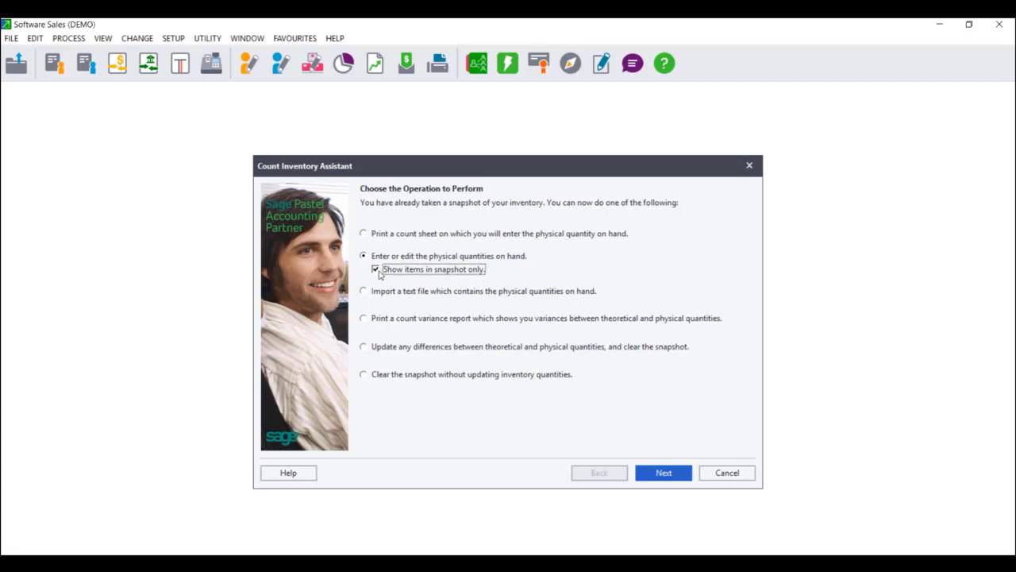
pyautogui.click(379, 272)
pyautogui.click(673, 479)
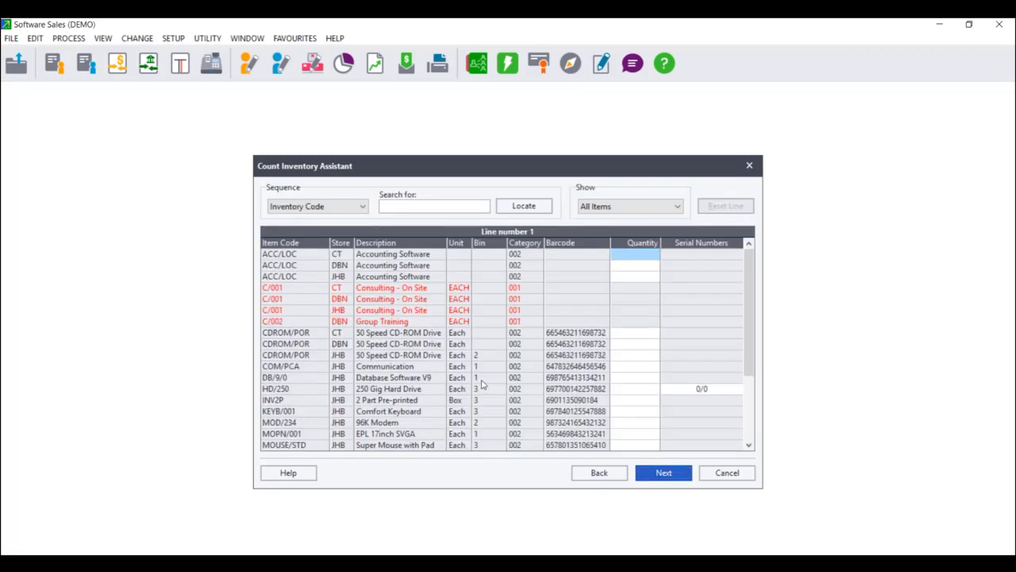
# Step: Enter counts: ACC/LOC 10, 20 and 5; CDROM/POR 15 and 0; HD/250 10
pyautogui.write('10')
pyautogui.press('Return')
pyautogui.write('20')
pyautogui.press('Return')
pyautogui.write('5')
pyautogui.press('Return')
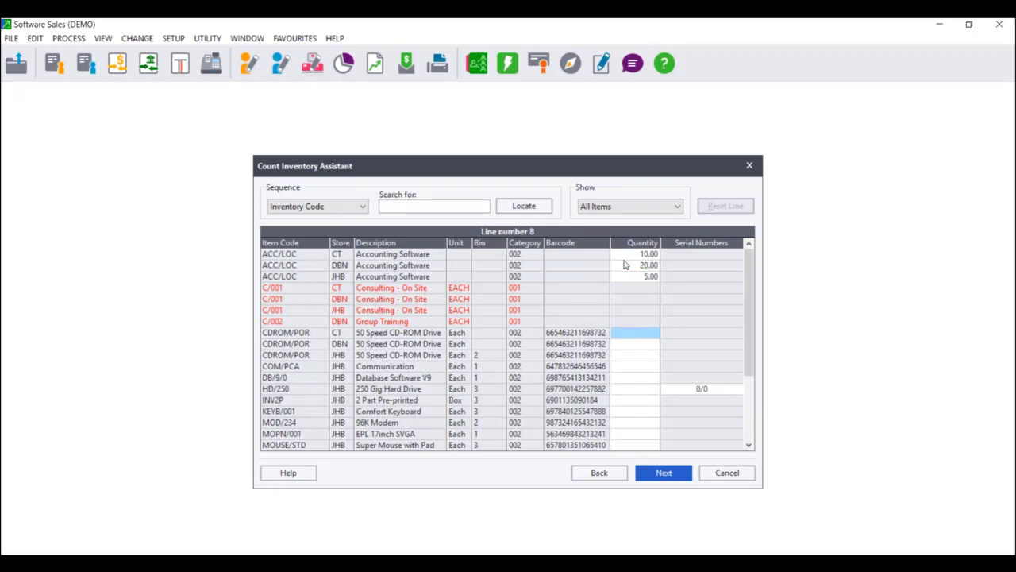
pyautogui.write('15')
pyautogui.press('Return')
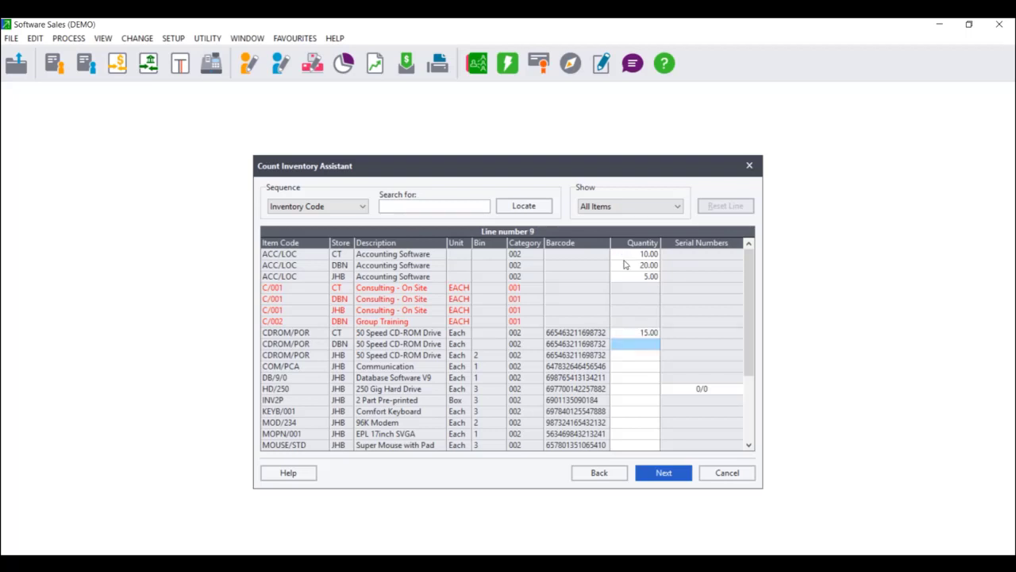
pyautogui.write('0')
pyautogui.press('Return')
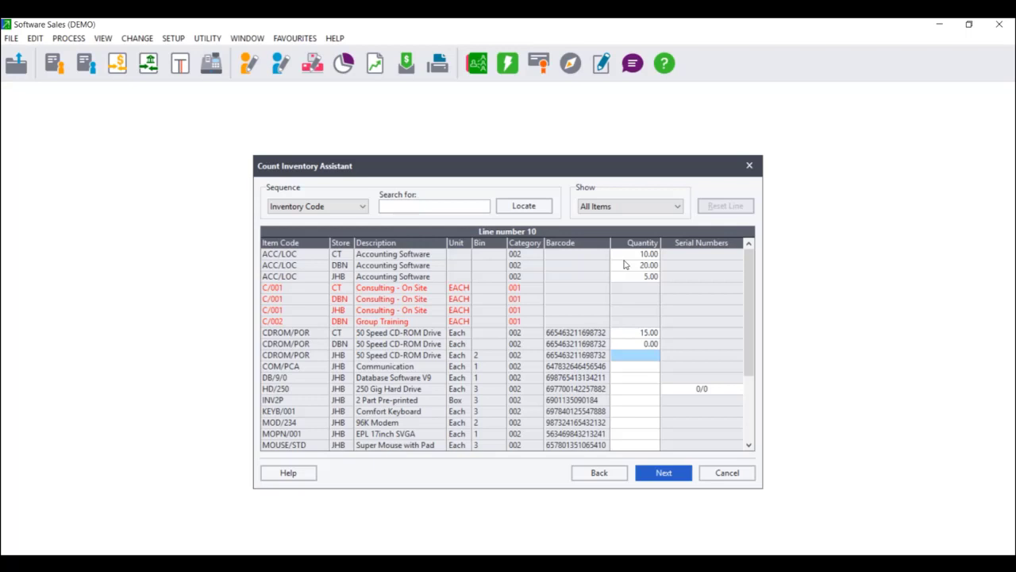
pyautogui.press('Return')
pyautogui.press('Return')
pyautogui.press('Return')
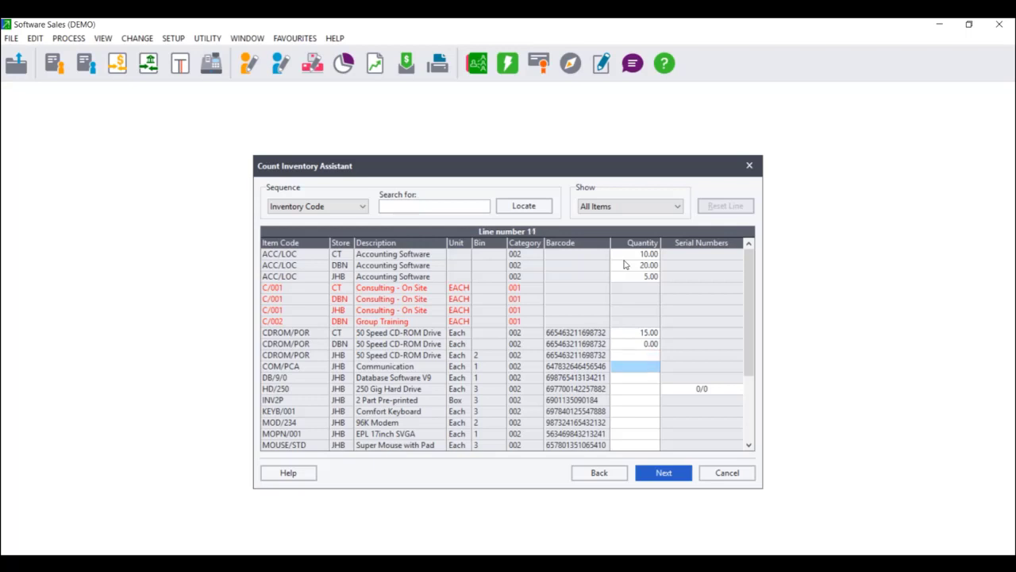
pyautogui.write('10')
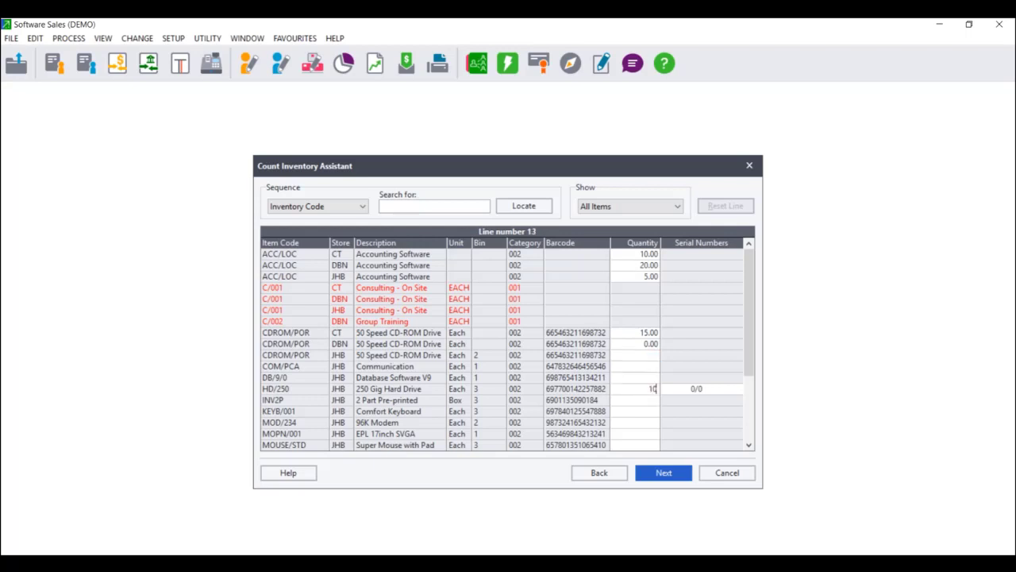
pyautogui.press('Return')
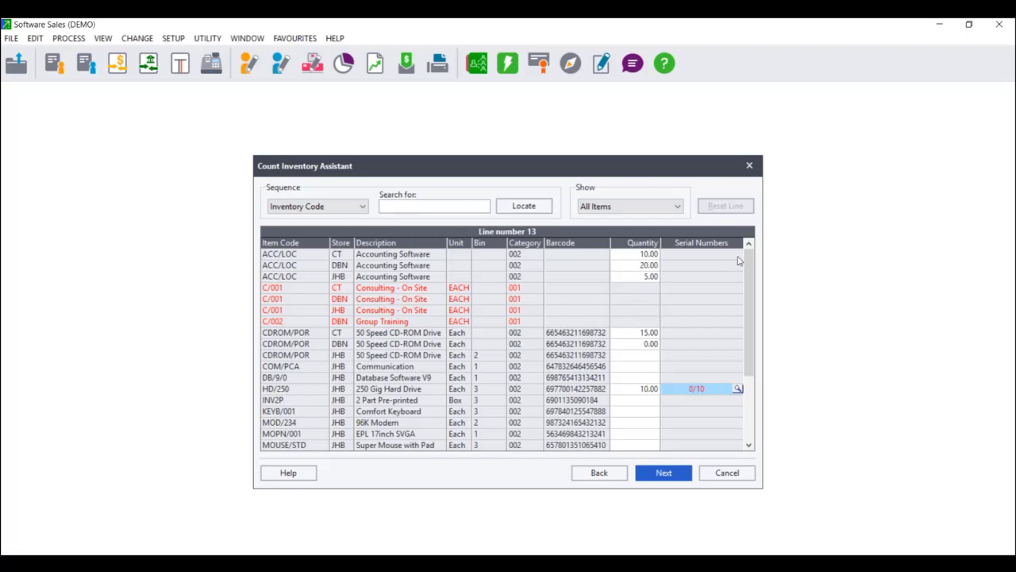
# Step: Assign serial numbers HD/250-0001 through HD/250-0010 to the HD/250 count
pyautogui.click(738, 390)
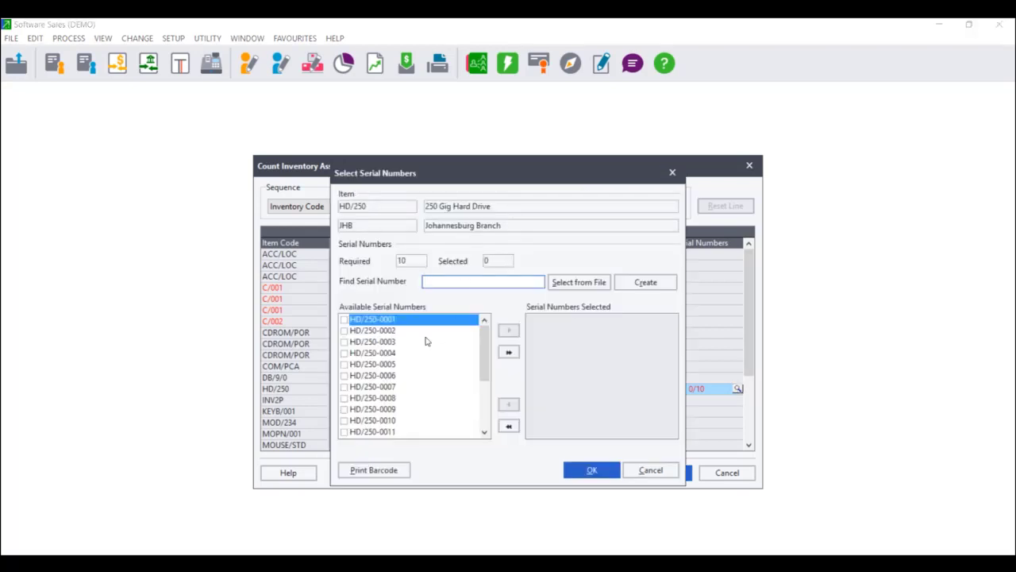
pyautogui.click(345, 319)
pyautogui.click(345, 330)
pyautogui.click(345, 341)
pyautogui.click(344, 352)
pyautogui.click(345, 363)
pyautogui.click(344, 375)
pyautogui.click(344, 386)
pyautogui.click(345, 397)
pyautogui.click(344, 408)
pyautogui.click(345, 420)
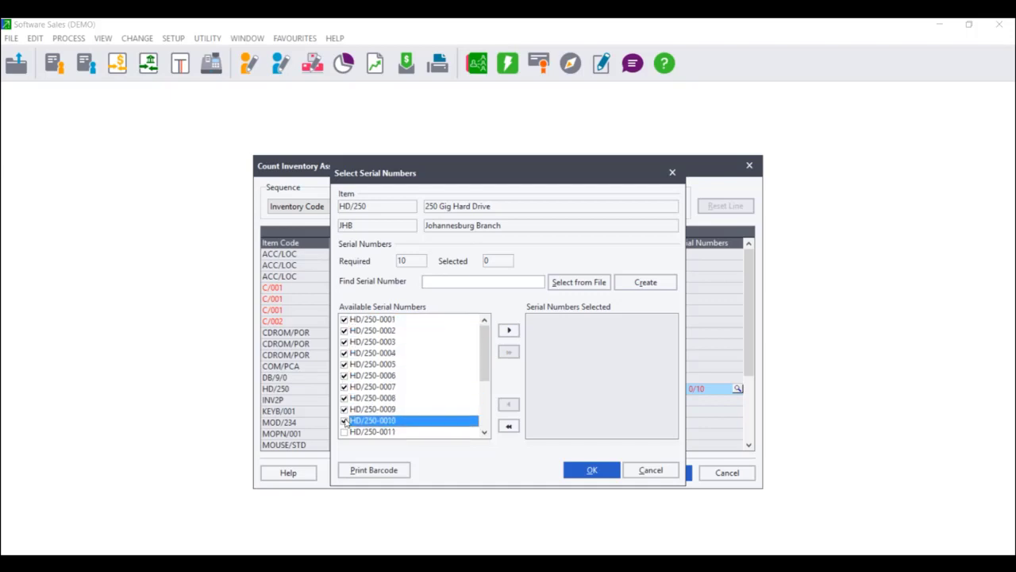
pyautogui.click(508, 329)
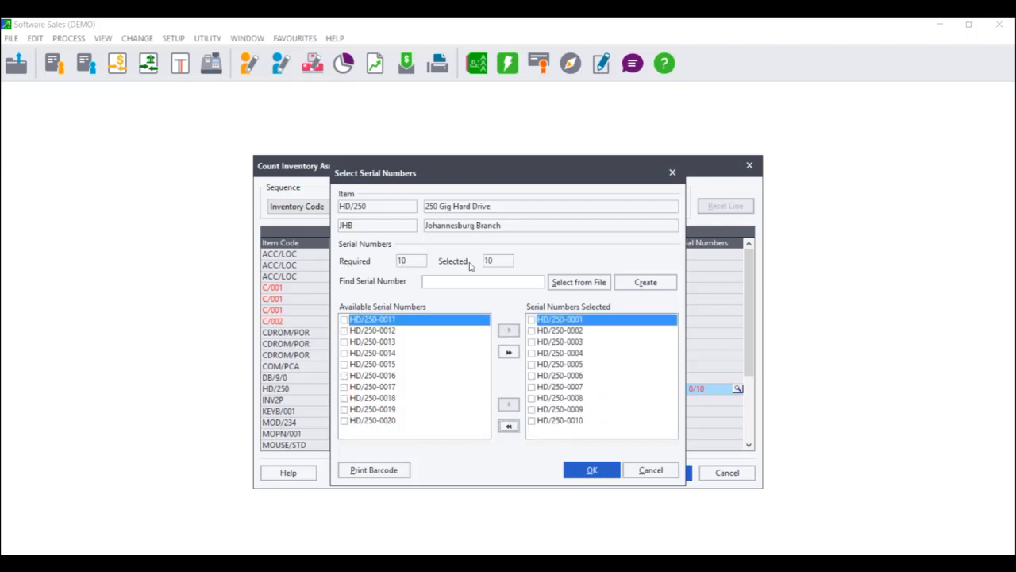
pyautogui.click(589, 470)
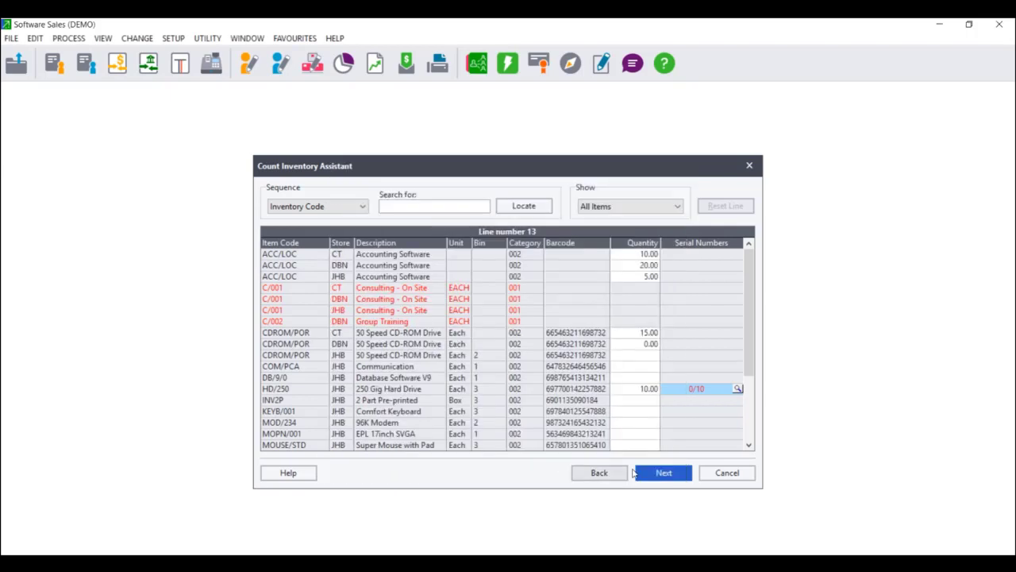
# Step: Enter 50 for DB/9/0 and 35 for COM/PCA, then save the counts
pyautogui.click(649, 380)
pyautogui.write('50')
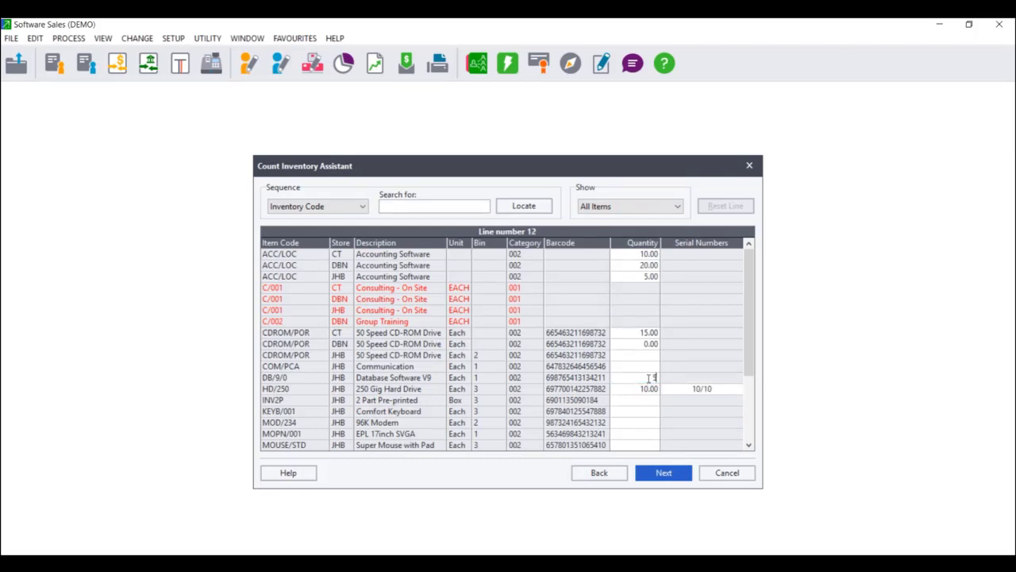
pyautogui.click(644, 371)
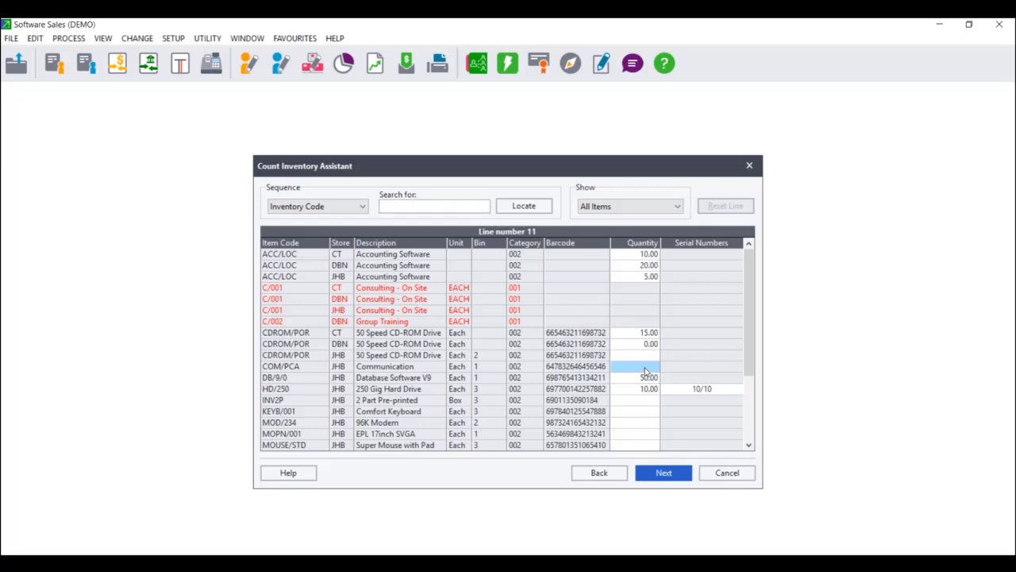
pyautogui.write('35')
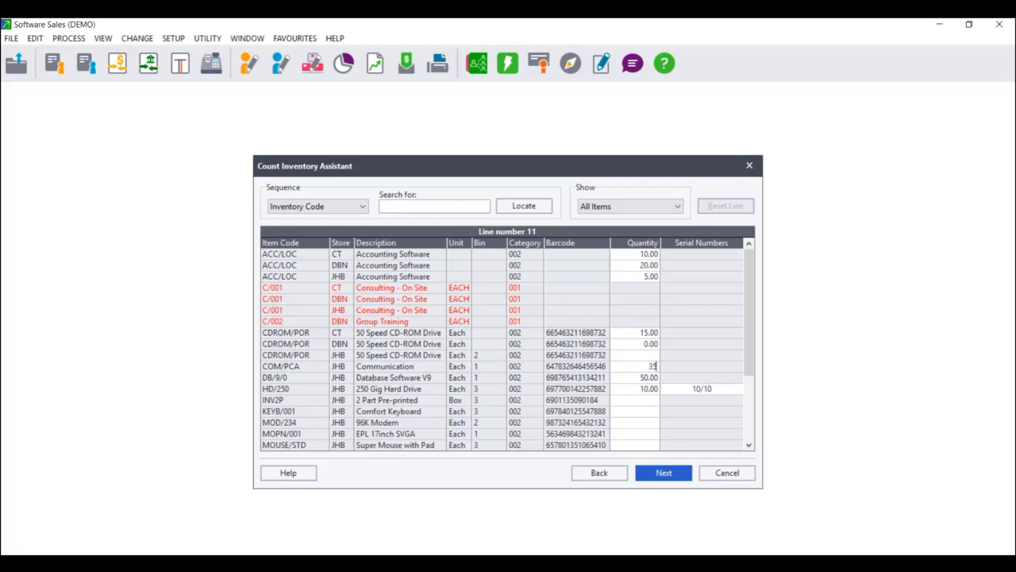
pyautogui.click(679, 475)
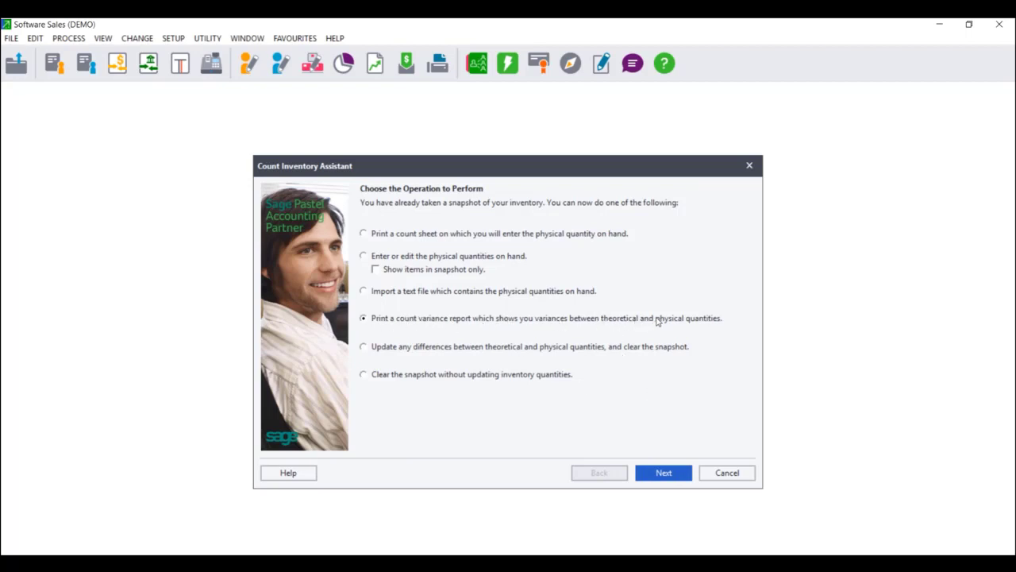
# Step: Set the count variance report to print to screen, sorted by Code
pyautogui.click(661, 475)
pyautogui.click(662, 475)
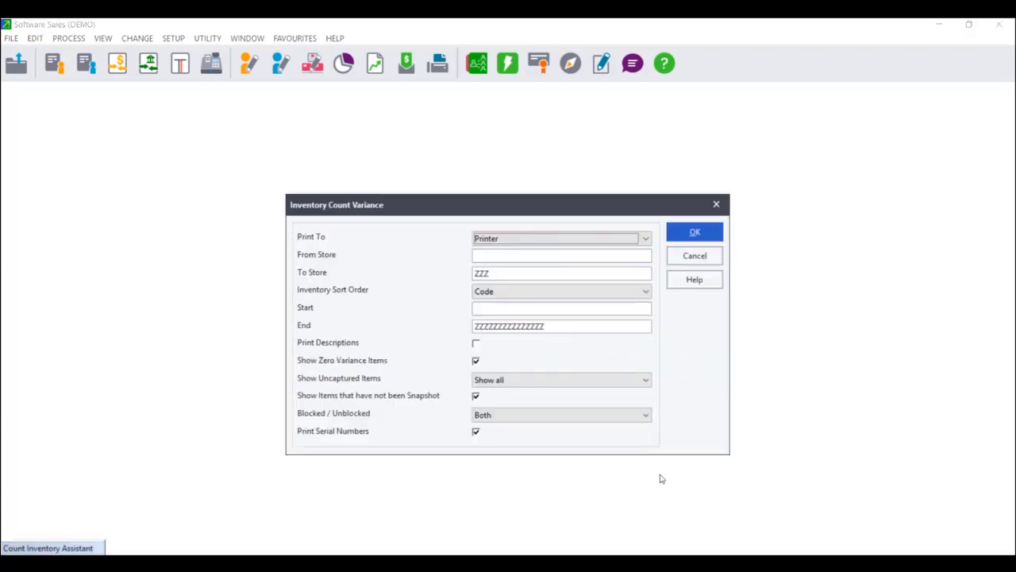
pyautogui.click(531, 242)
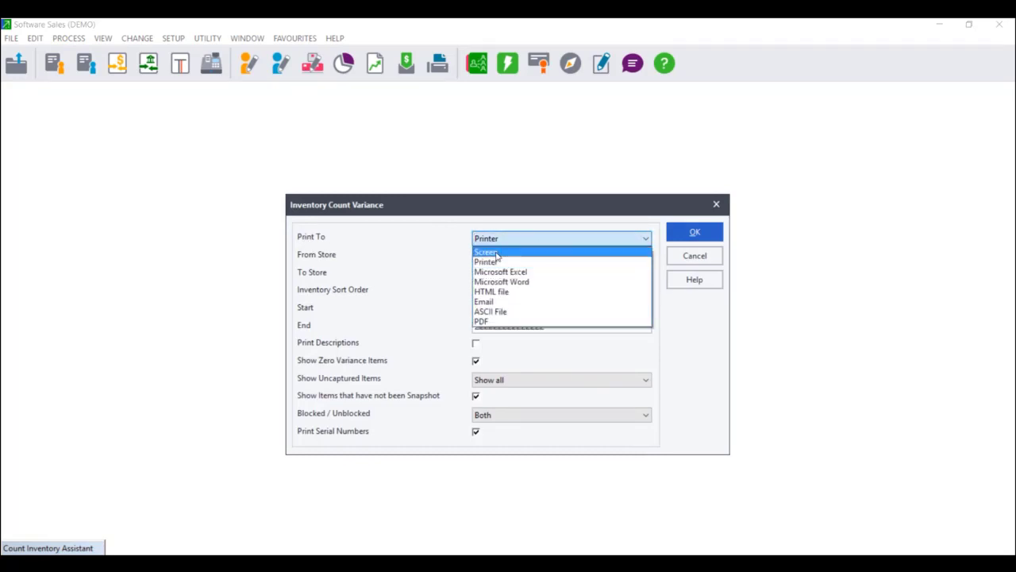
pyautogui.click(501, 252)
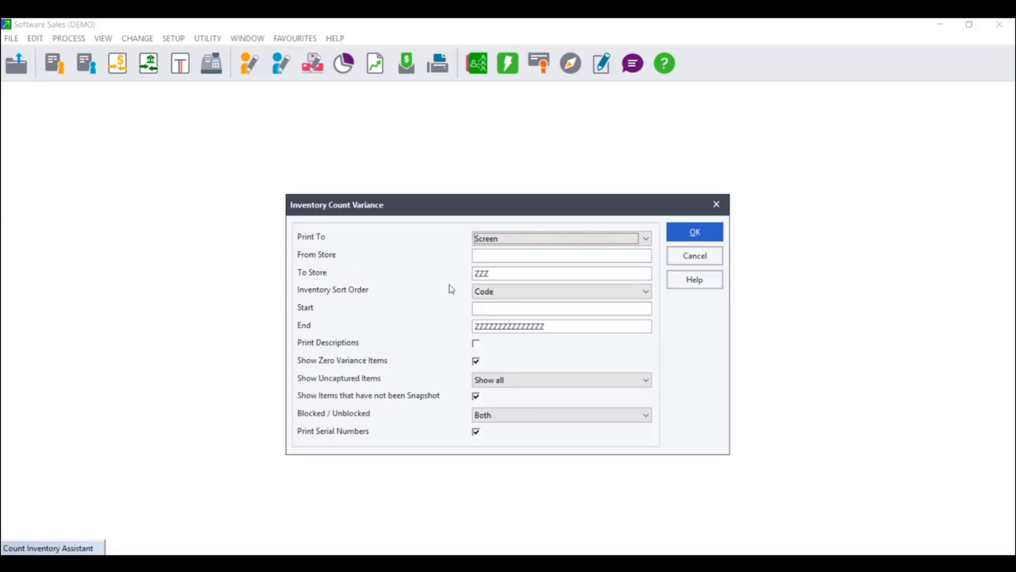
pyautogui.click(524, 293)
pyautogui.click(522, 304)
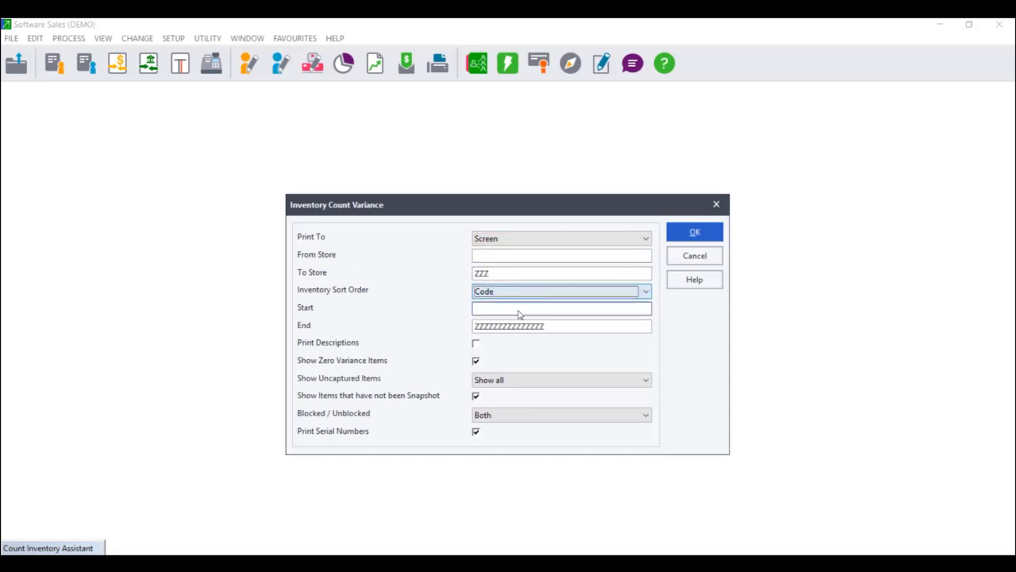
# Step: Include descriptions, zero-variance items and uncaptured items at theoretical quantities, keep Both, and run it
pyautogui.click(477, 344)
pyautogui.click(476, 361)
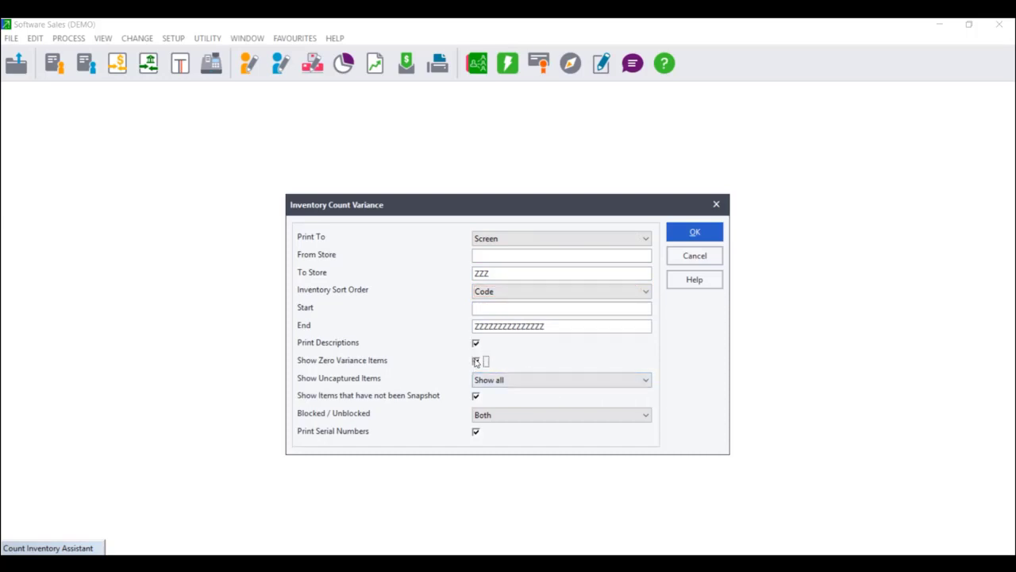
pyautogui.click(476, 361)
pyautogui.click(476, 362)
pyautogui.click(496, 381)
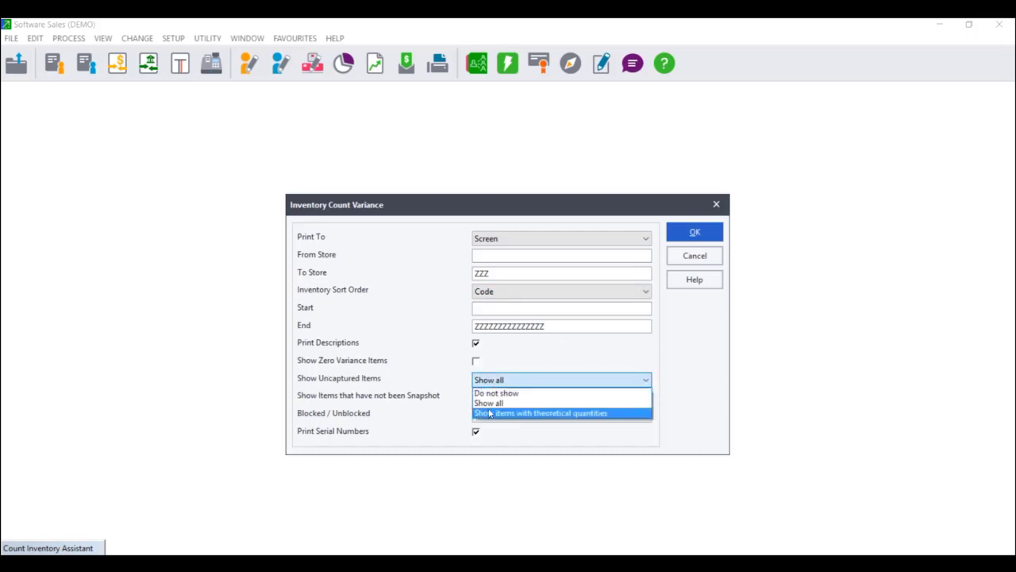
pyautogui.click(490, 413)
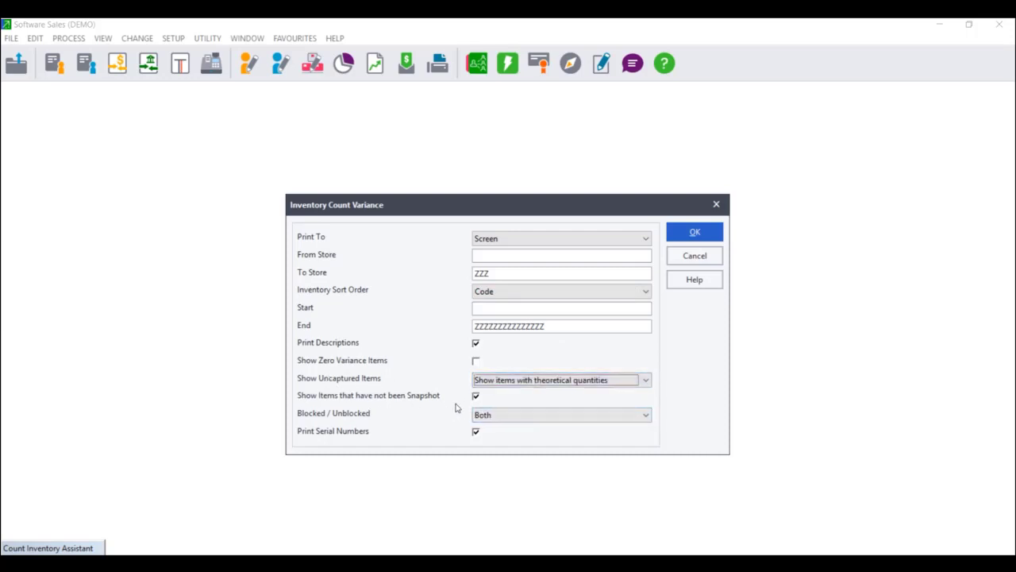
pyautogui.click(476, 397)
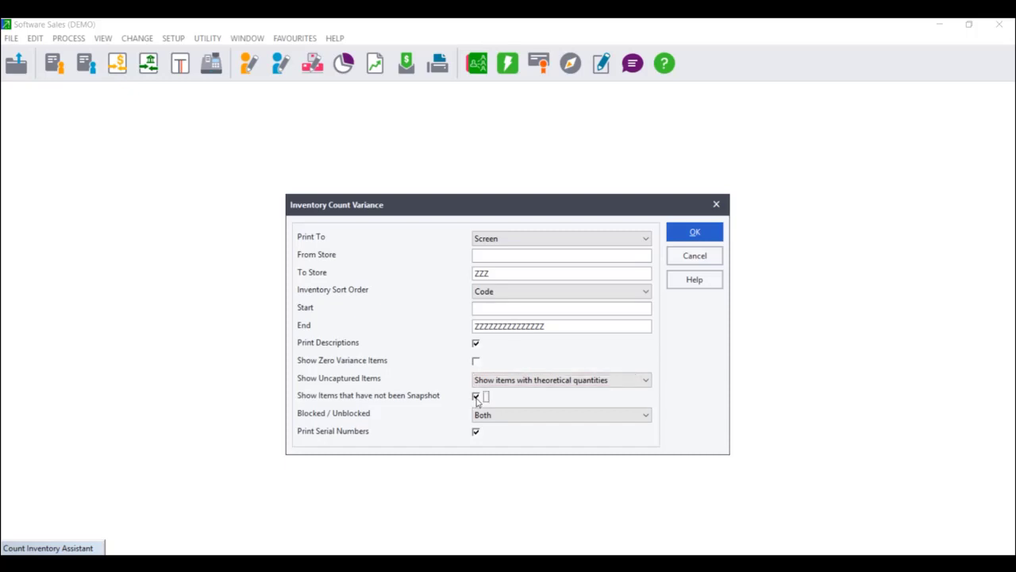
pyautogui.click(504, 416)
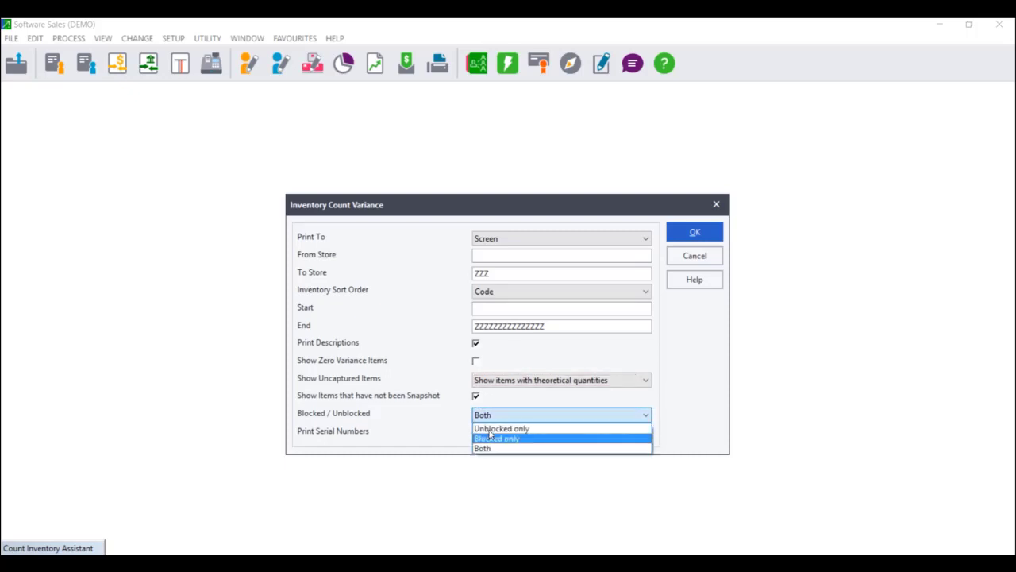
pyautogui.click(485, 448)
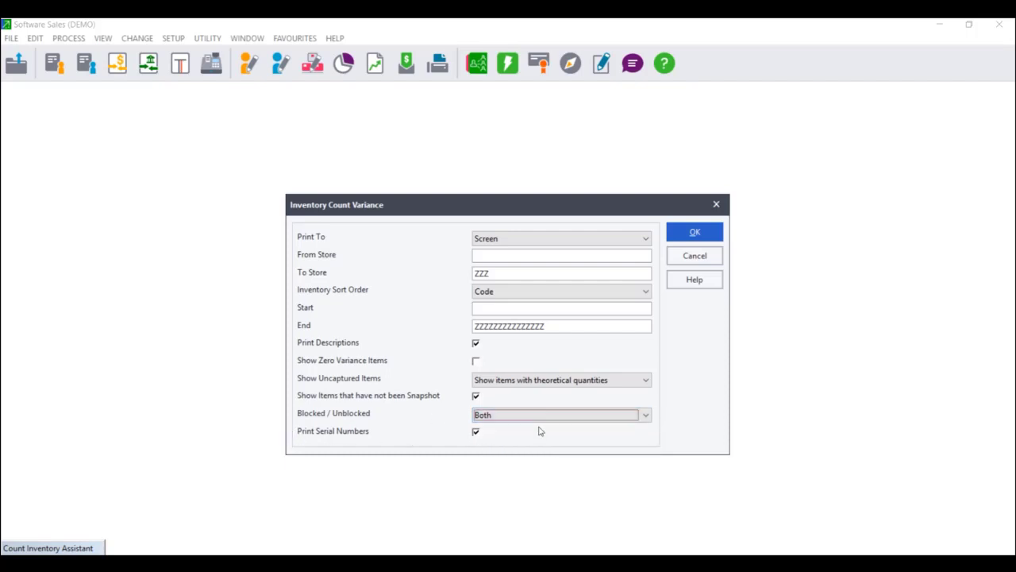
pyautogui.click(476, 361)
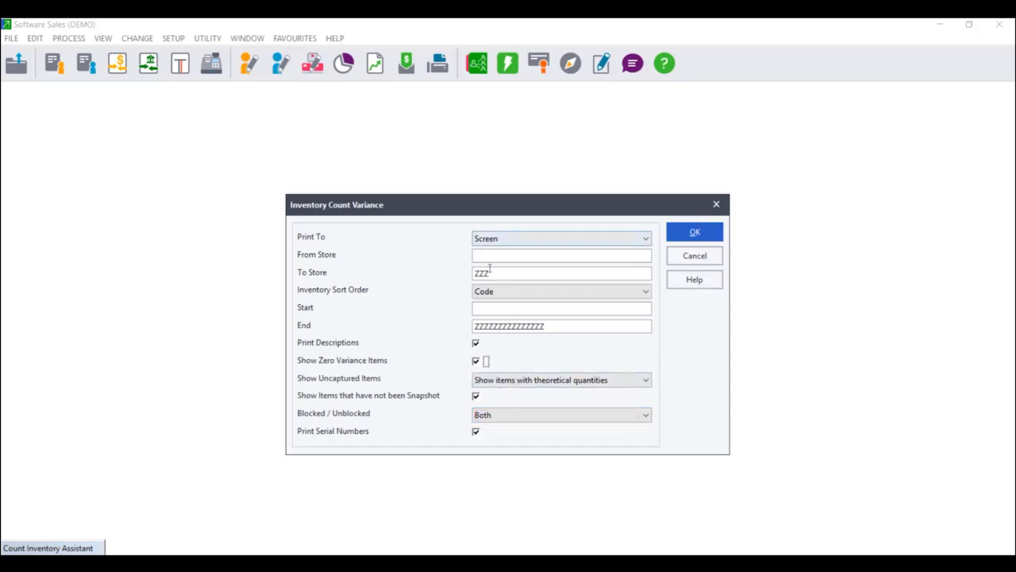
pyautogui.click(694, 231)
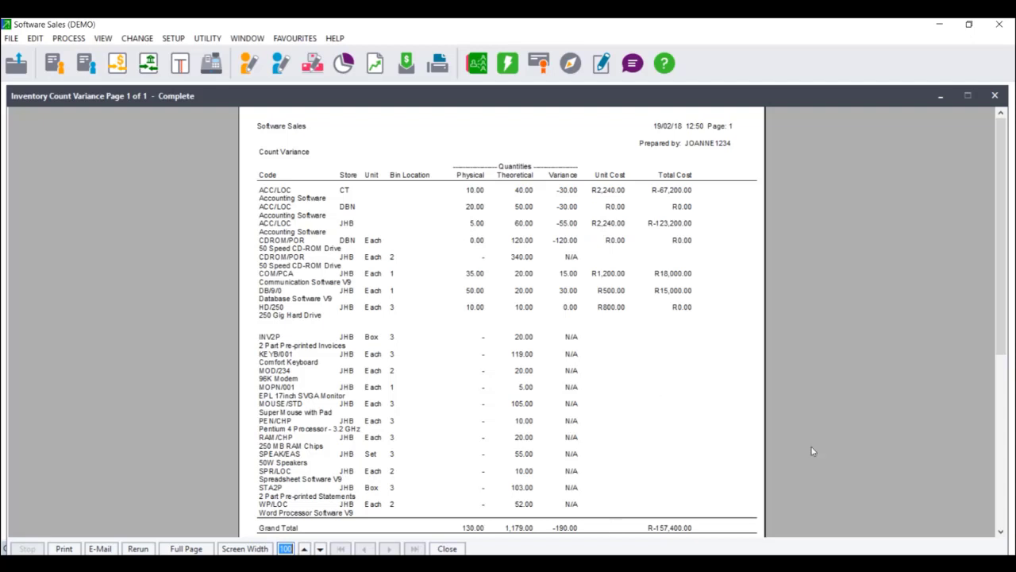
# Step: Close the variance report preview showing the -190.00 grand total variance
pyautogui.click(447, 549)
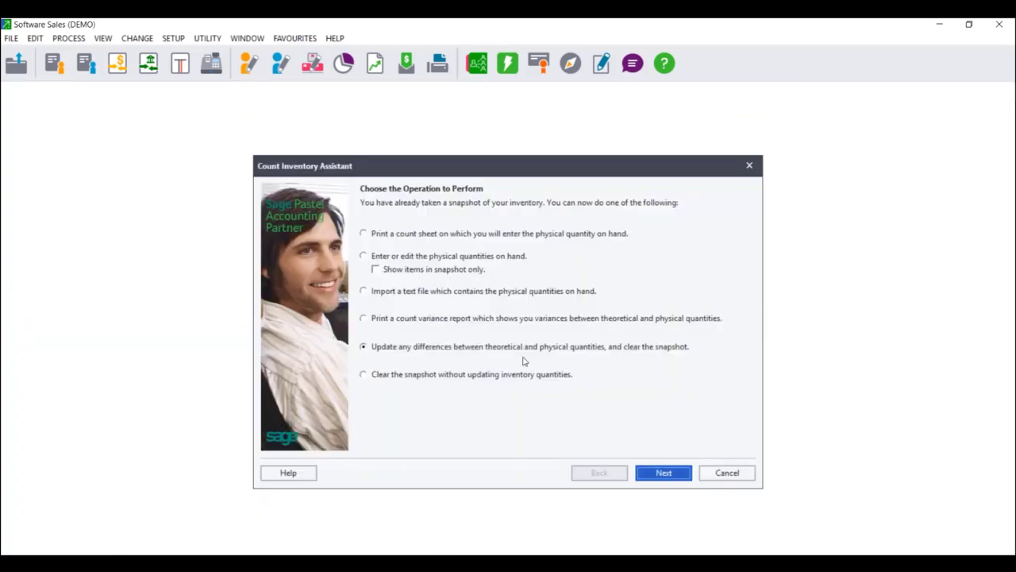
# Step: Choose to update differences and clear the snapshot, posting in Period 12 - Last Year
pyautogui.click(410, 380)
pyautogui.click(663, 473)
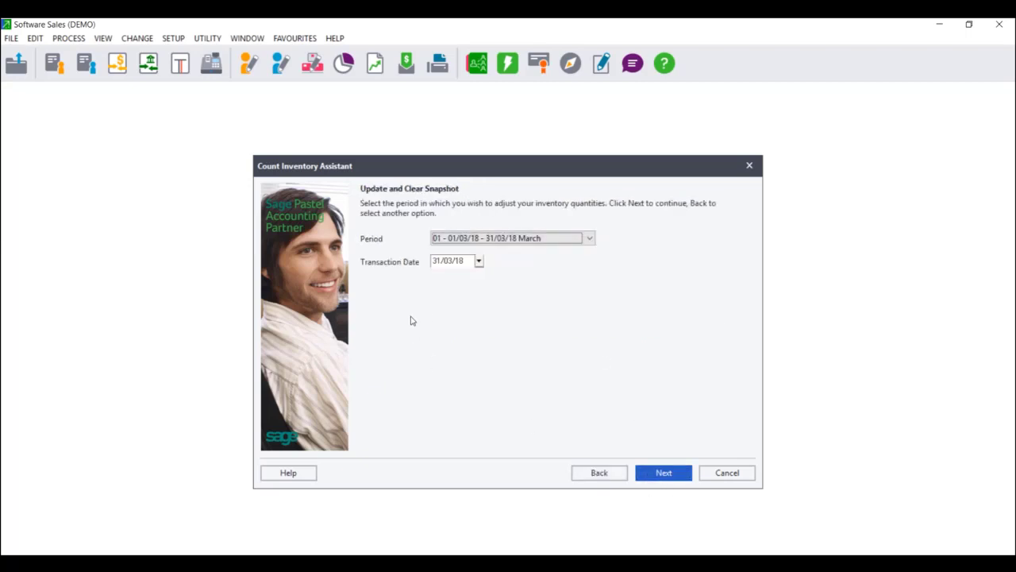
pyautogui.click(471, 238)
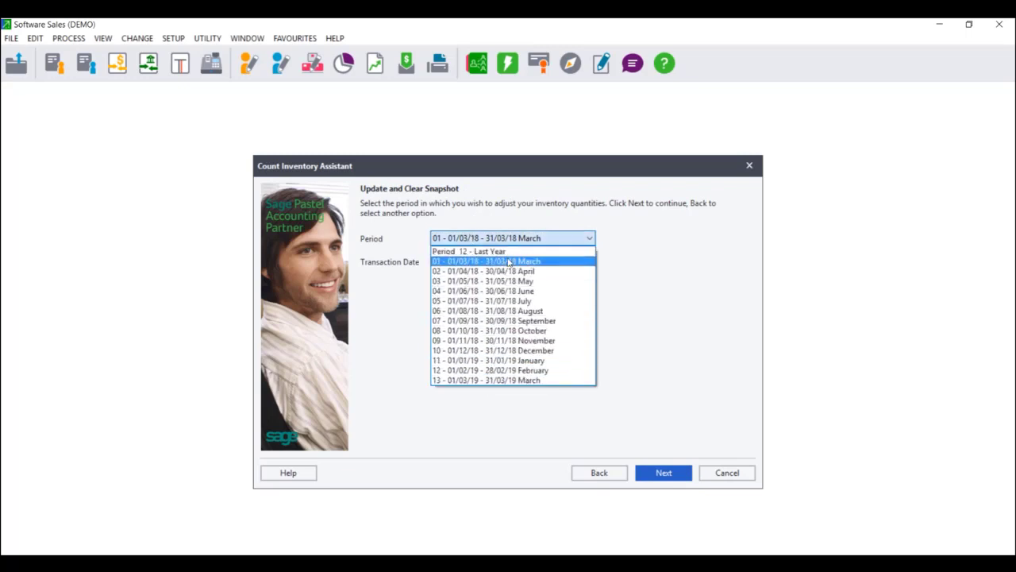
pyautogui.click(509, 251)
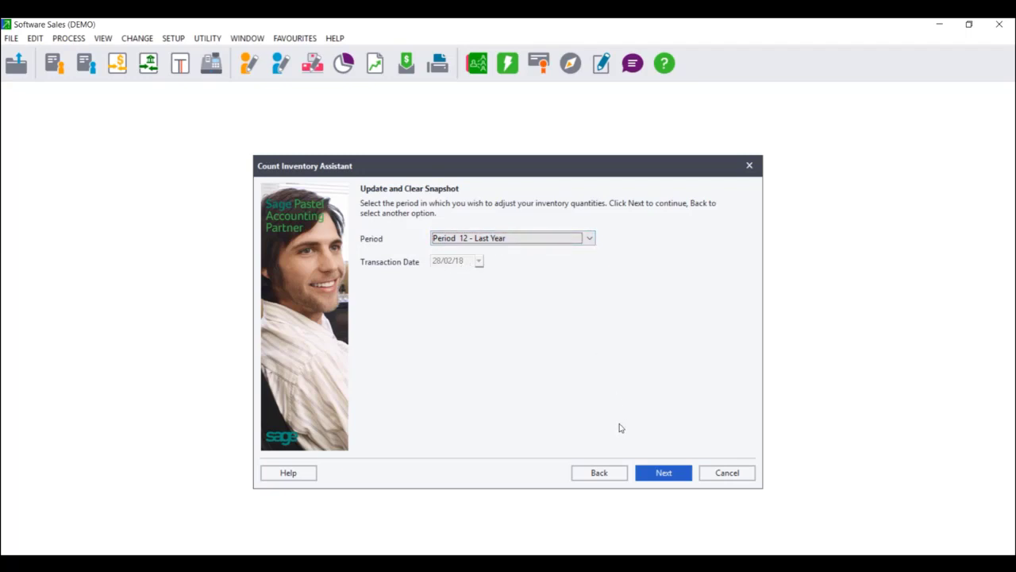
pyautogui.click(669, 474)
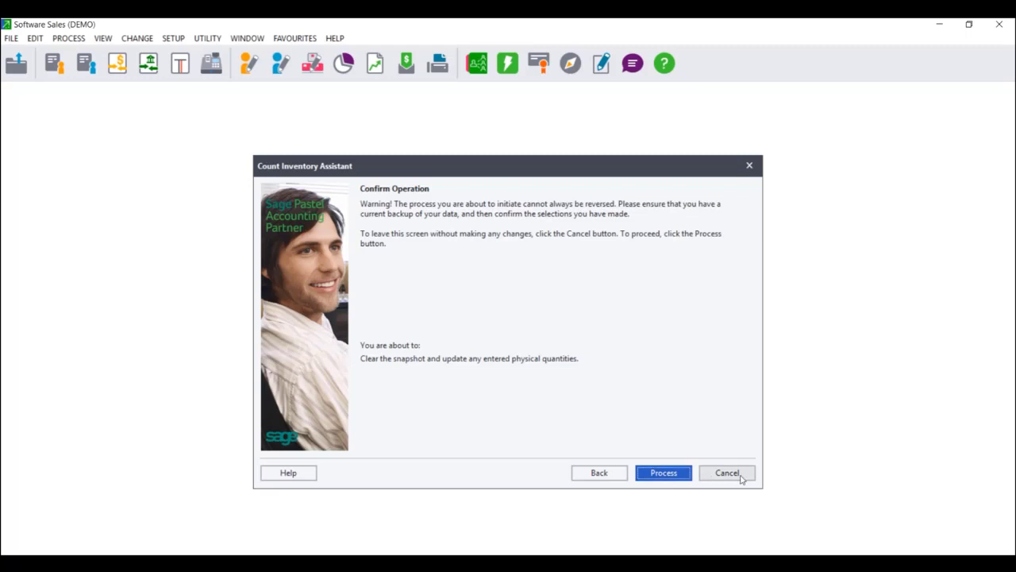
# Step: Process the inventory quantity update and snapshot clearing, then finish the Count Inventory Assistant
pyautogui.click(657, 474)
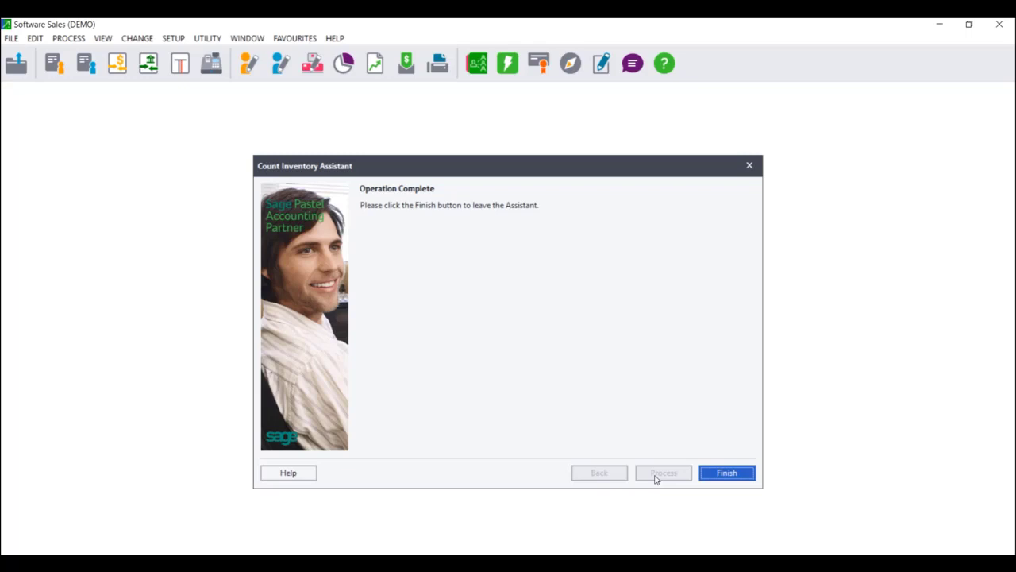
pyautogui.click(725, 474)
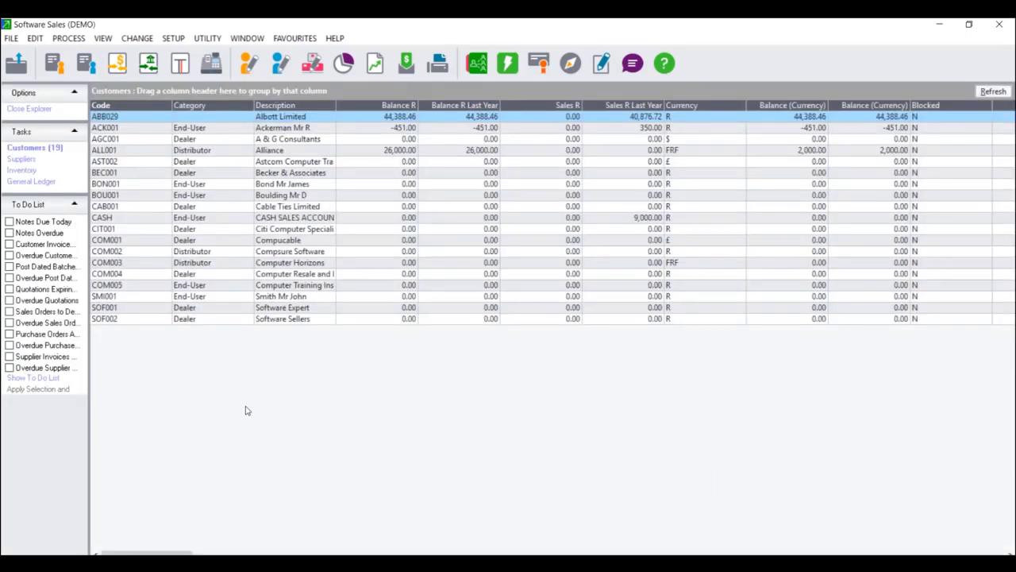
# Step: Open the Inventory Quantities report from the View menu, declining to view open batches
pyautogui.click(110, 38)
pyautogui.moveTo(156, 141)
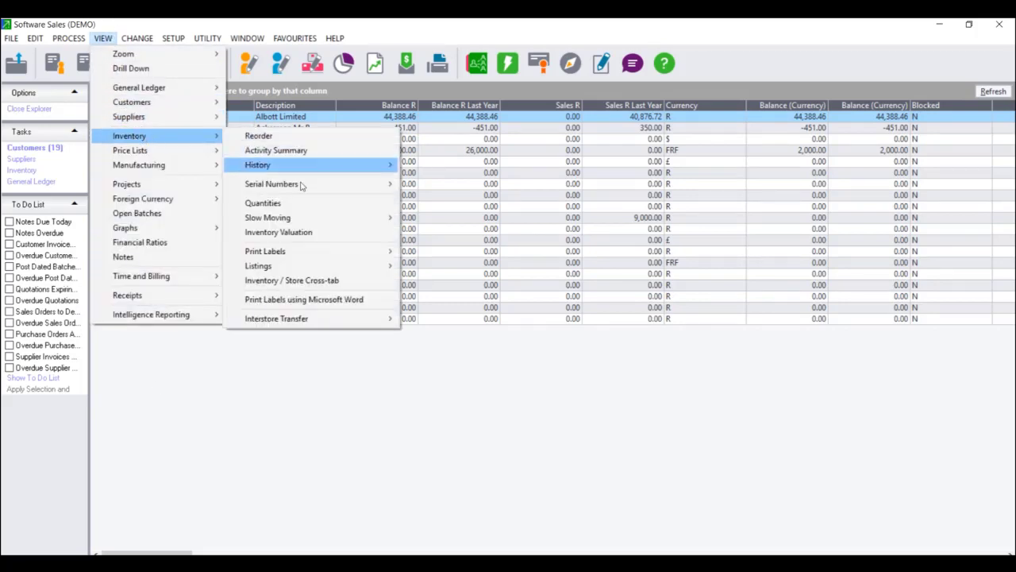
pyautogui.click(297, 206)
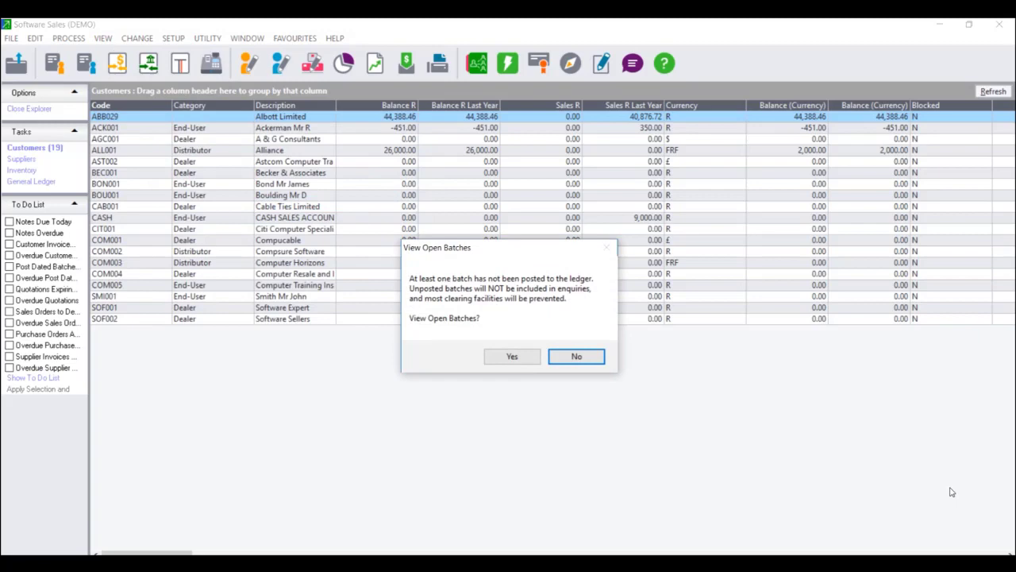
pyautogui.click(575, 357)
# Step: Set the report to print to Screen for period 01 - 01/03/18 - 31/03/18 March
pyautogui.click(510, 246)
pyautogui.click(497, 258)
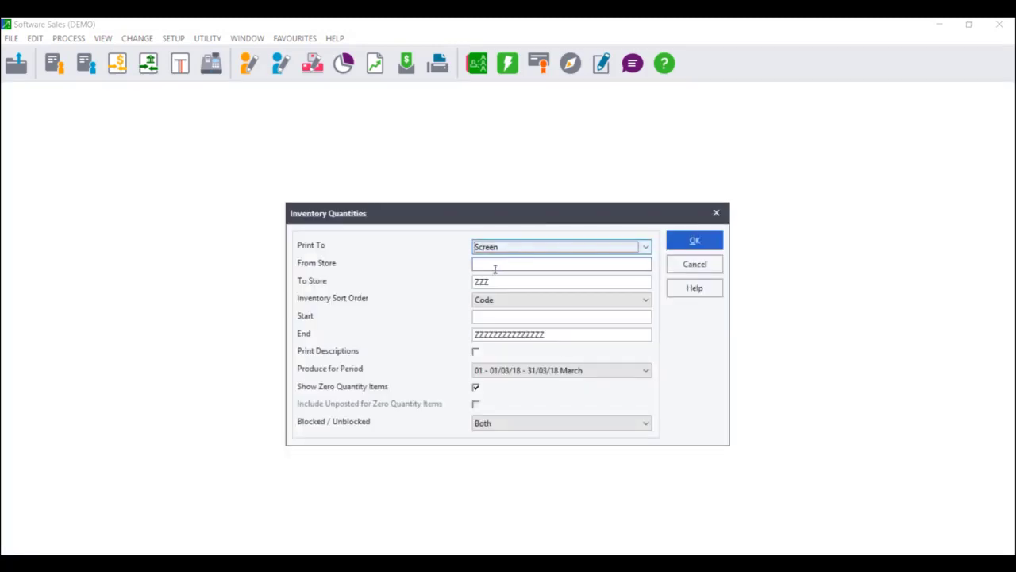
pyautogui.click(541, 372)
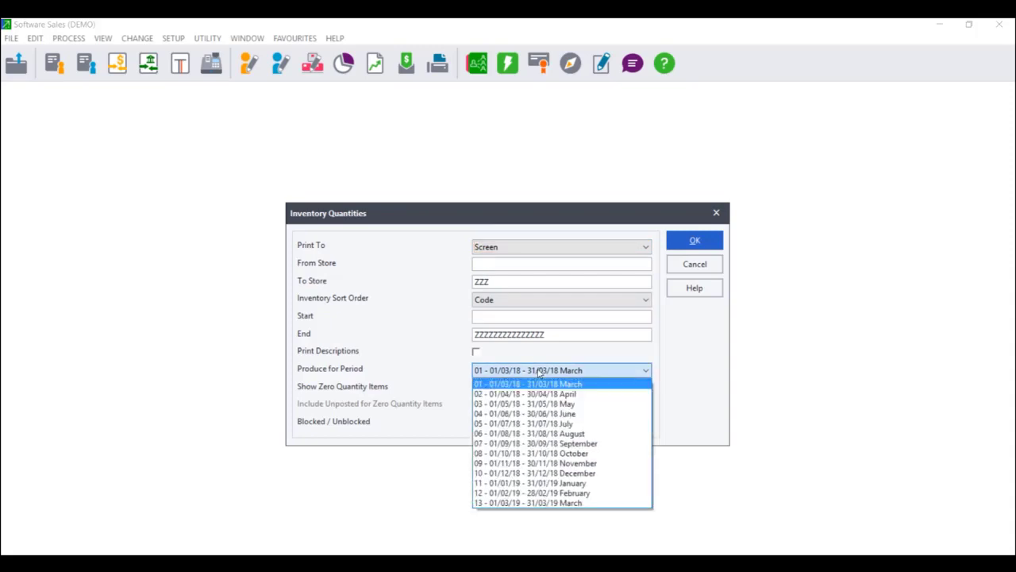
pyautogui.click(539, 373)
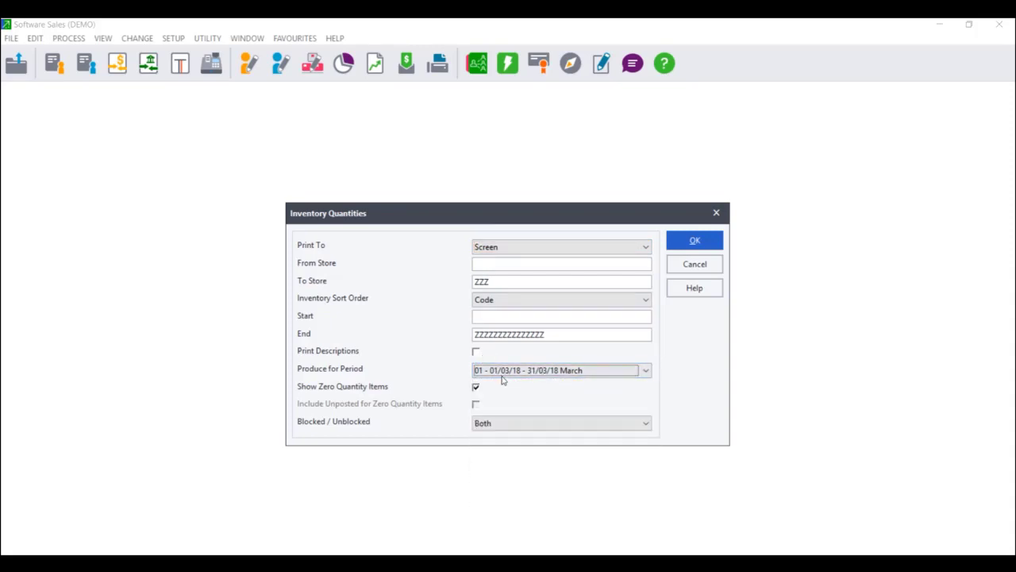
pyautogui.click(507, 373)
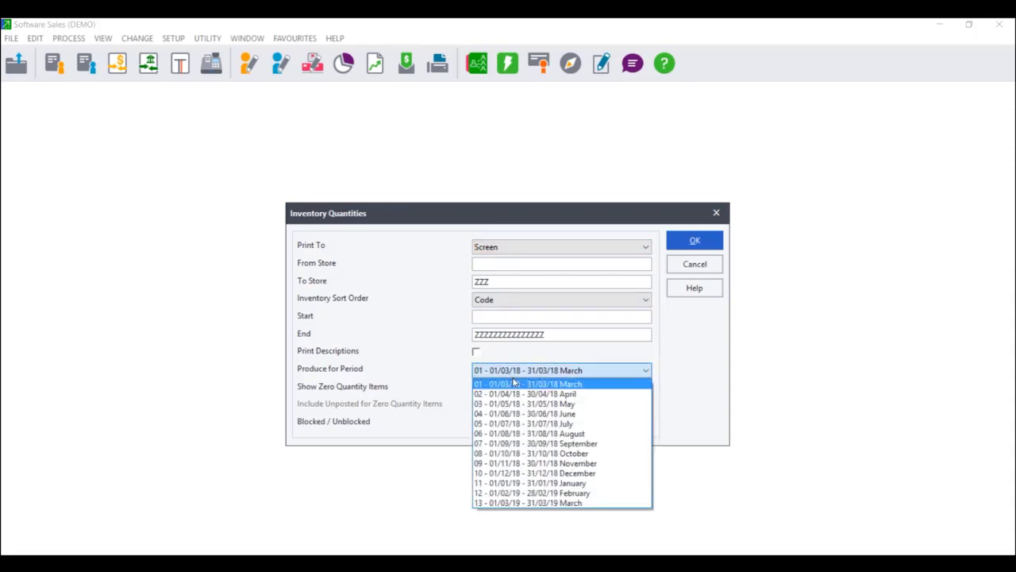